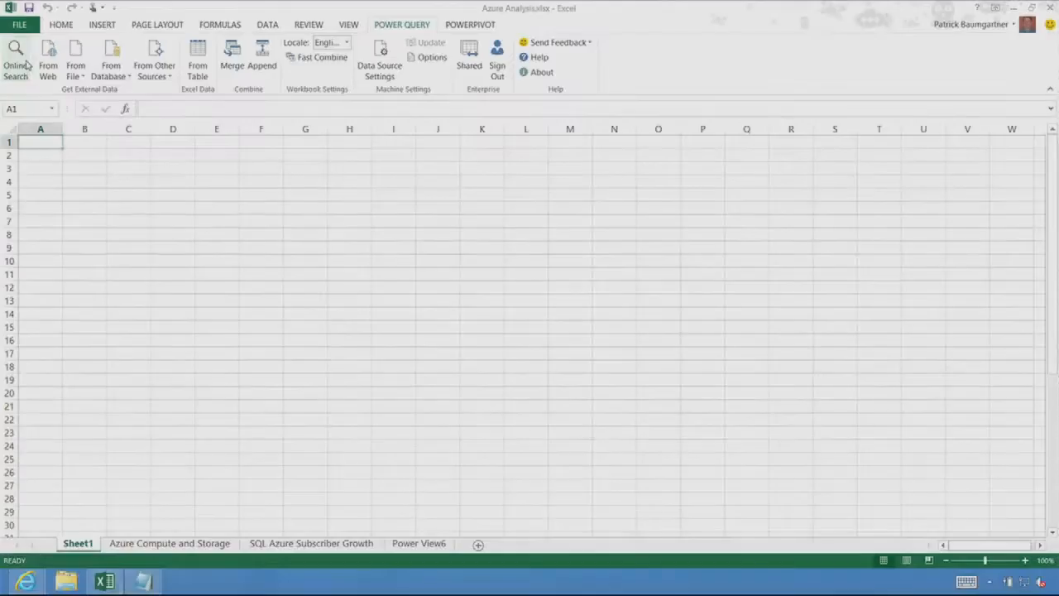
# - Search online data for MICROSOFT AZURE DATA CENTERS and preview the Windows Azure Data Centers result
pyautogui.click(23, 73)
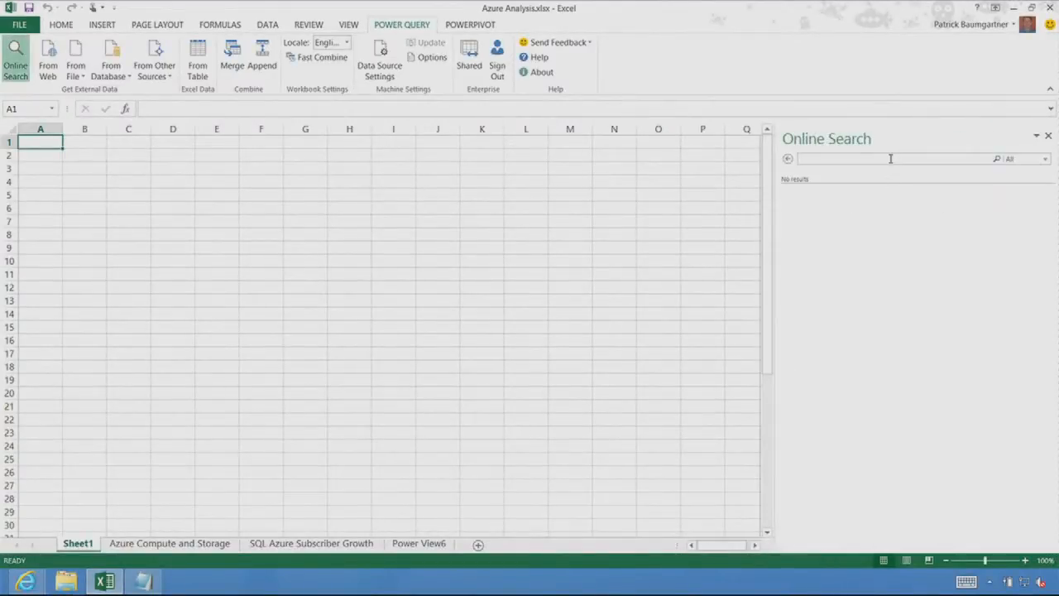
pyautogui.click(891, 159)
pyautogui.write('MICROSOFT AZURE DATA CENTERS')
pyautogui.press('Return')
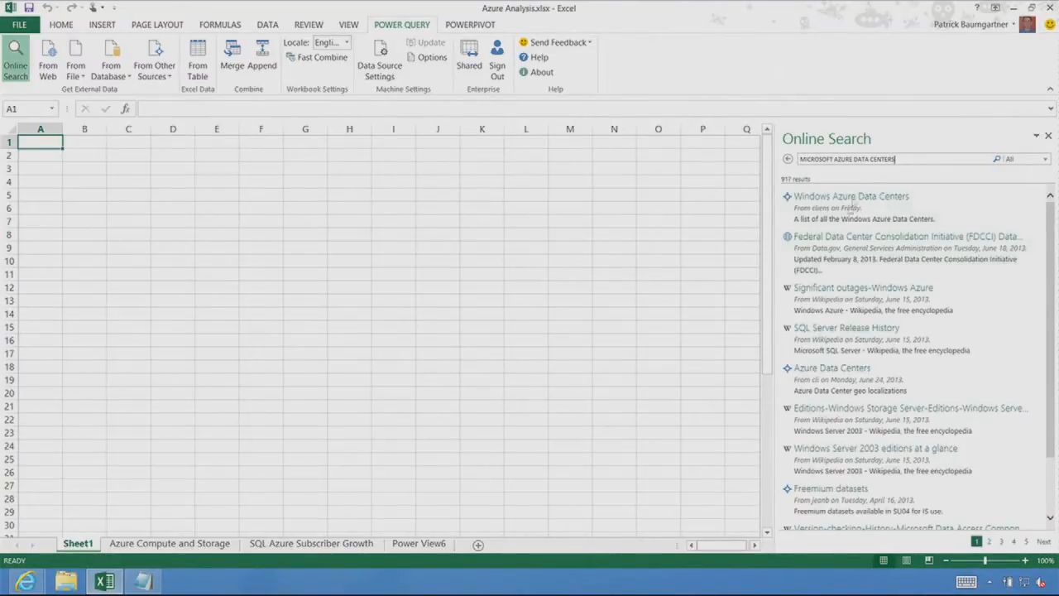
pyautogui.click(858, 334)
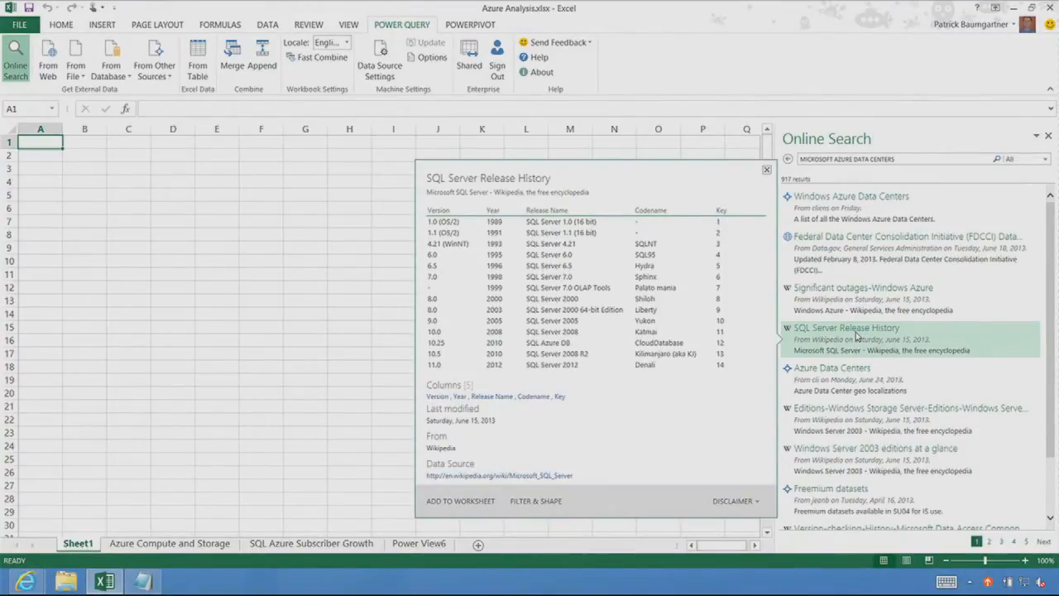
pyautogui.click(853, 300)
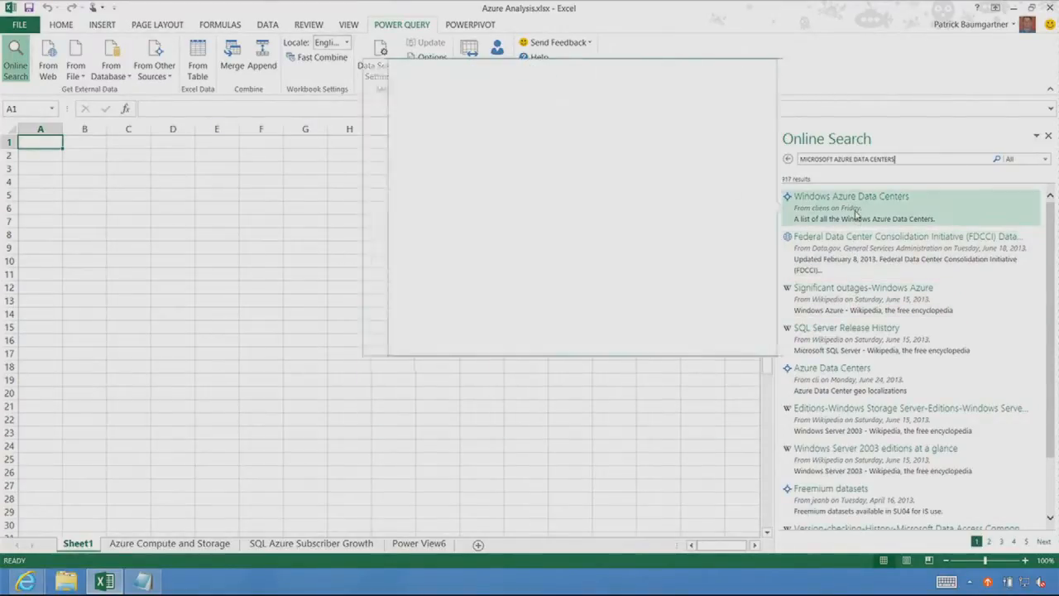
pyautogui.moveTo(852, 207)
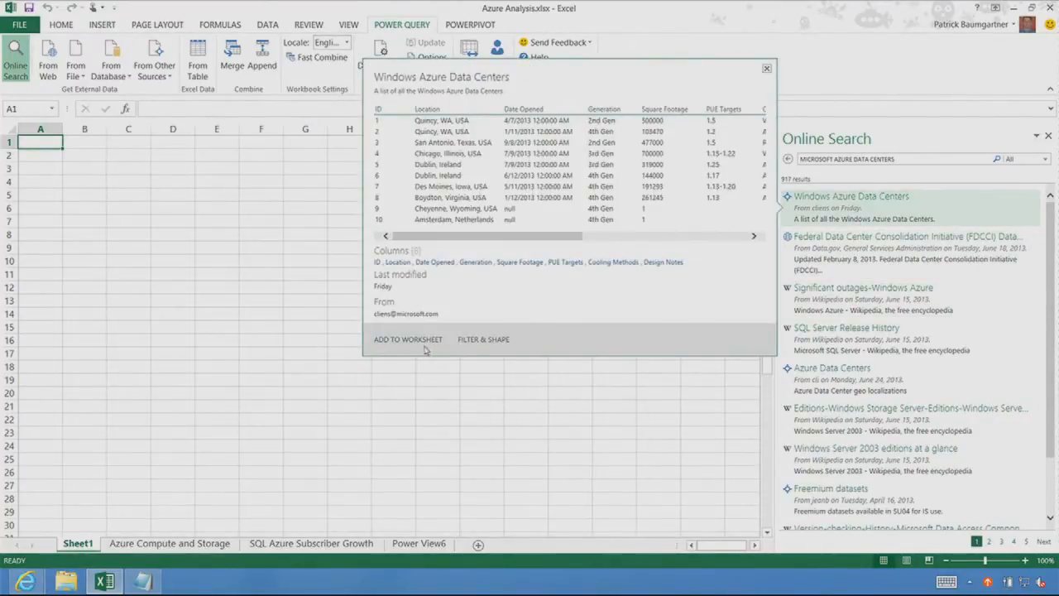
# - Load the Windows Azure Data Centers table into Sheet4 and go to the Power View6 sheet
pyautogui.click(408, 339)
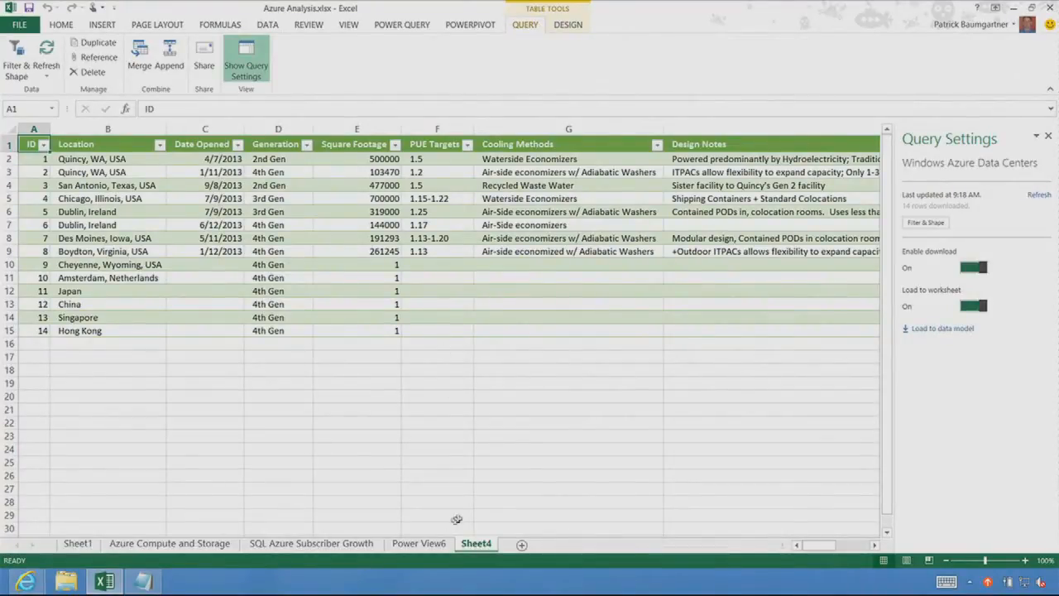
pyautogui.click(420, 544)
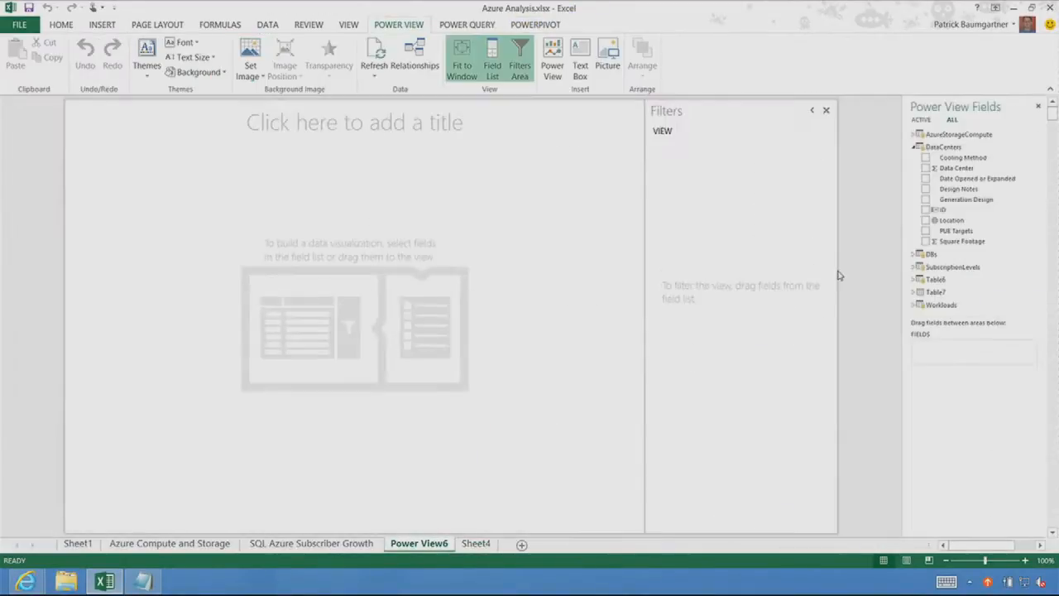
# - Map Square Footage by Location, enlarged to the canvas, with bubbles coloured by Generation Design
pyautogui.click(926, 220)
pyautogui.click(926, 241)
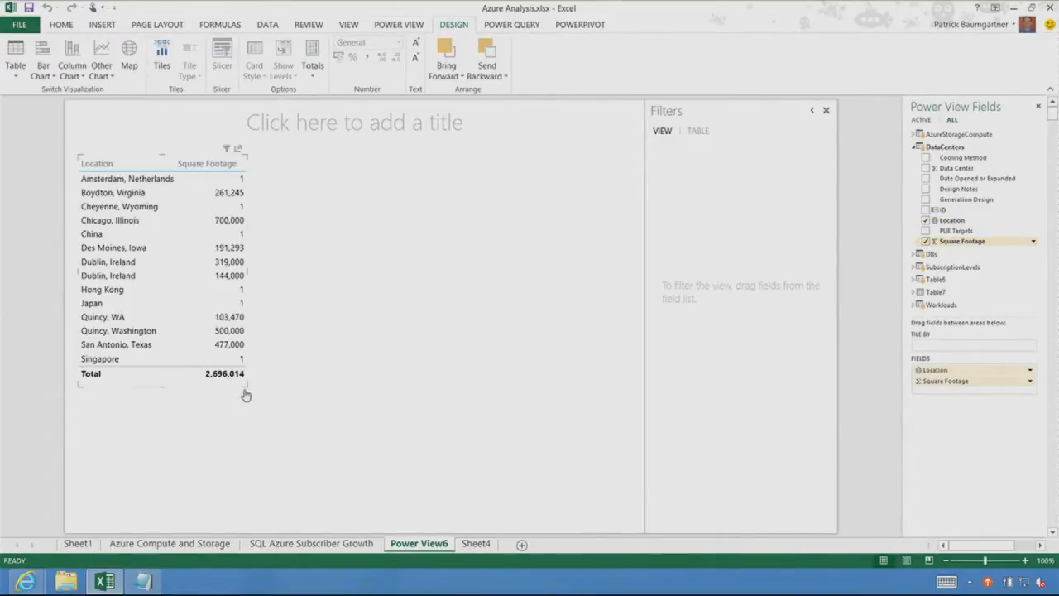
pyautogui.moveTo(245, 385)
pyautogui.mouseDown()
pyautogui.moveTo(611, 504)
pyautogui.moveTo(625, 526)
pyautogui.mouseUp()
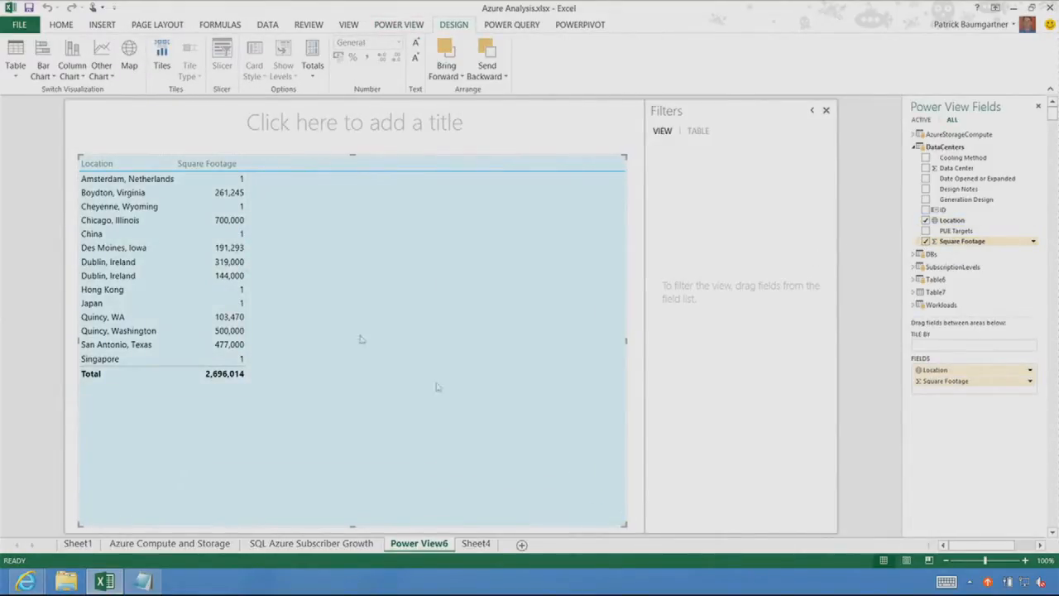
pyautogui.click(130, 59)
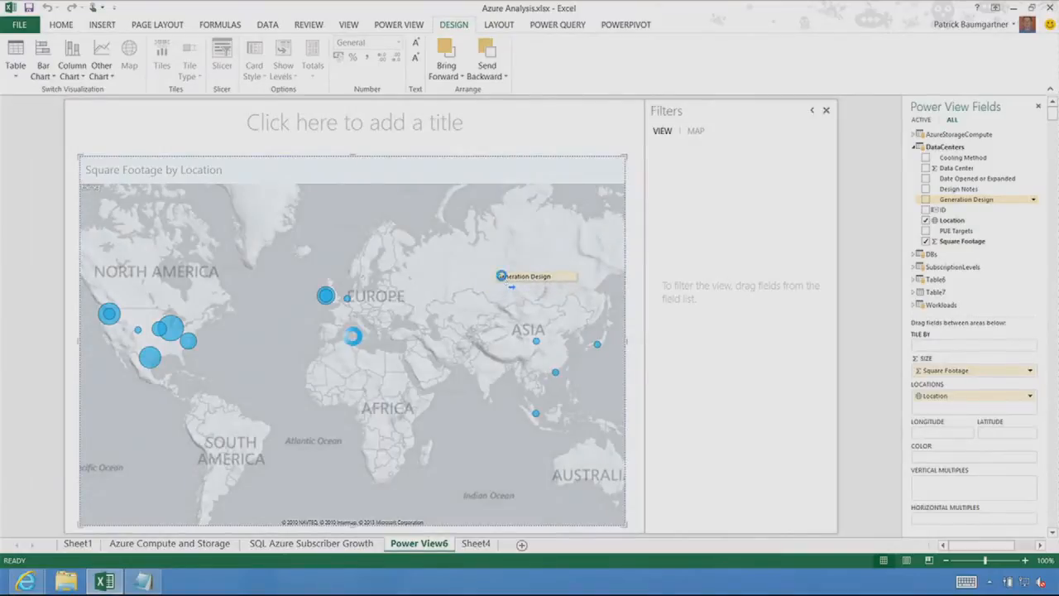
pyautogui.moveTo(853, 212); pyautogui.dragTo(501, 280)
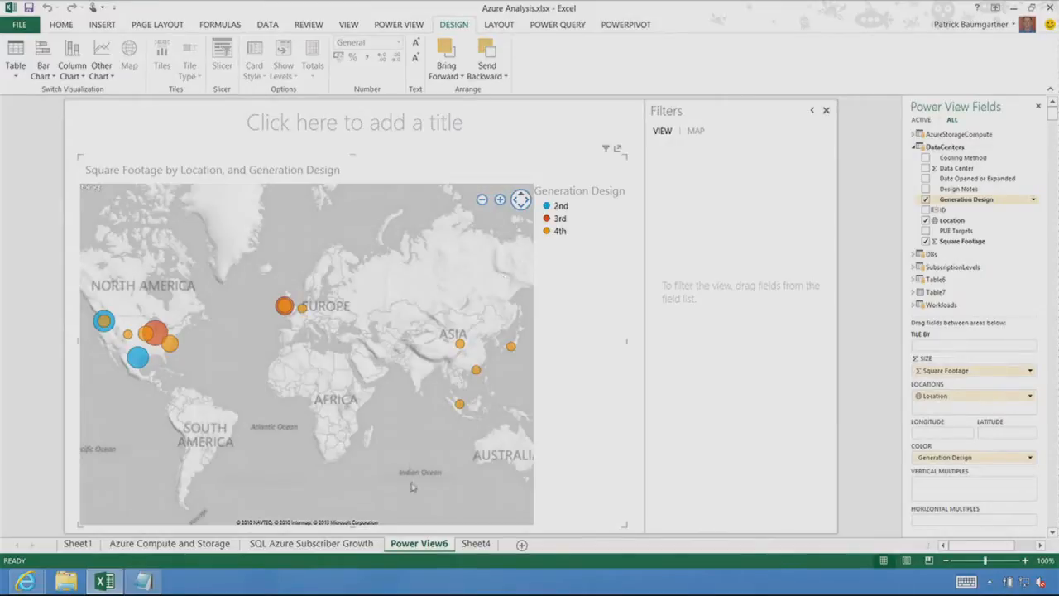
pyautogui.click(169, 544)
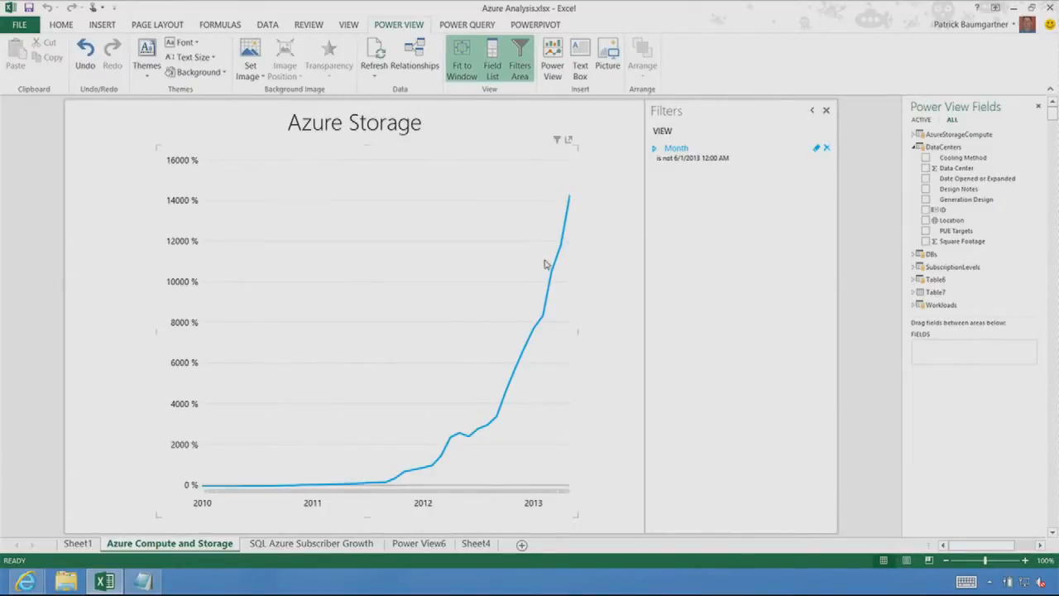
# - On the SQL Azure Subscriber Growth sheet, filter the dashboard to the EA offering type
pyautogui.click(312, 543)
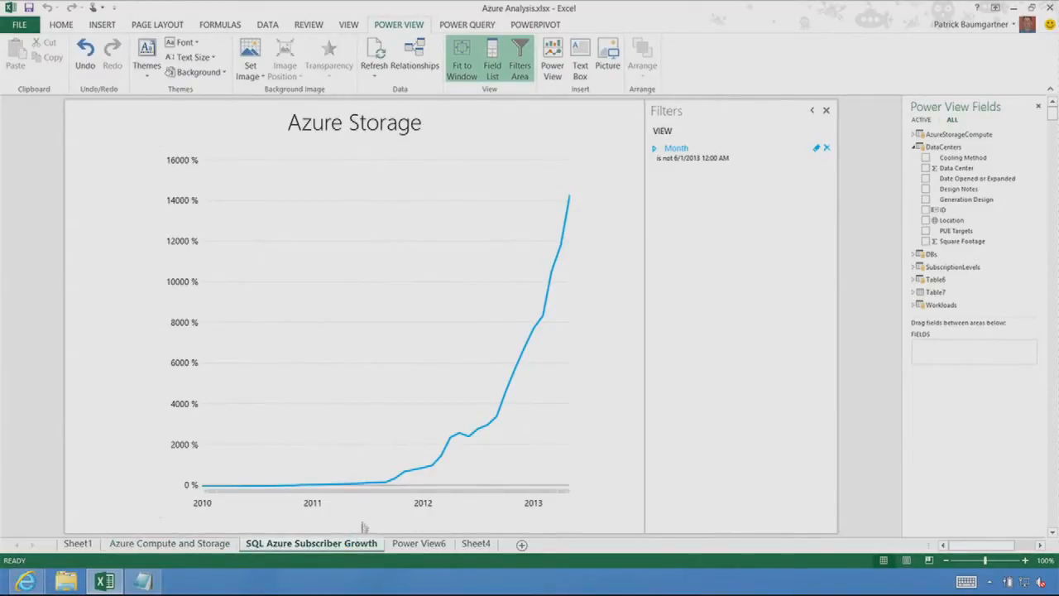
pyautogui.click(348, 290)
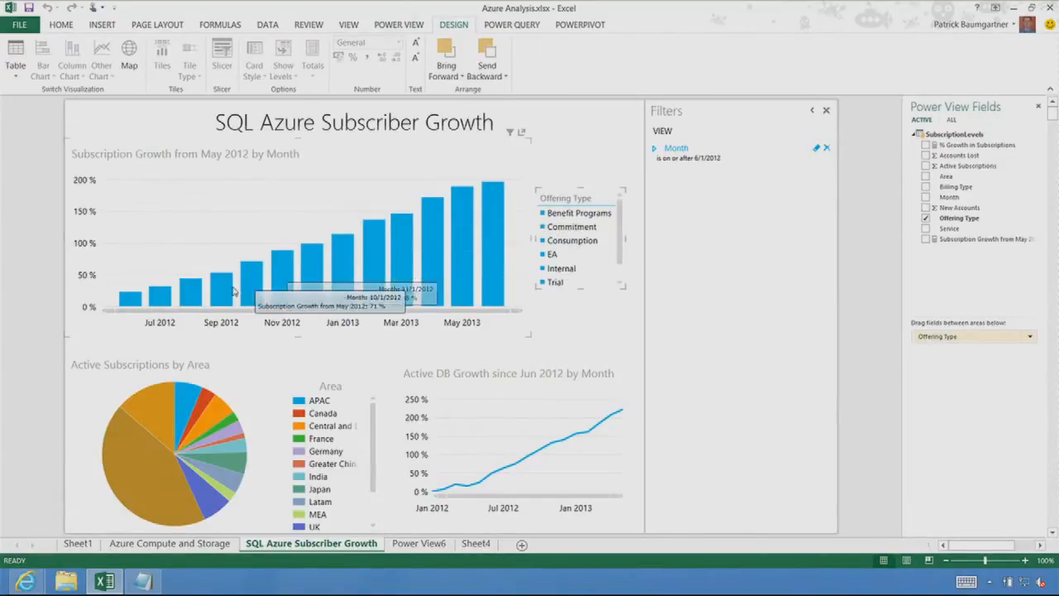
pyautogui.moveTo(578, 240)
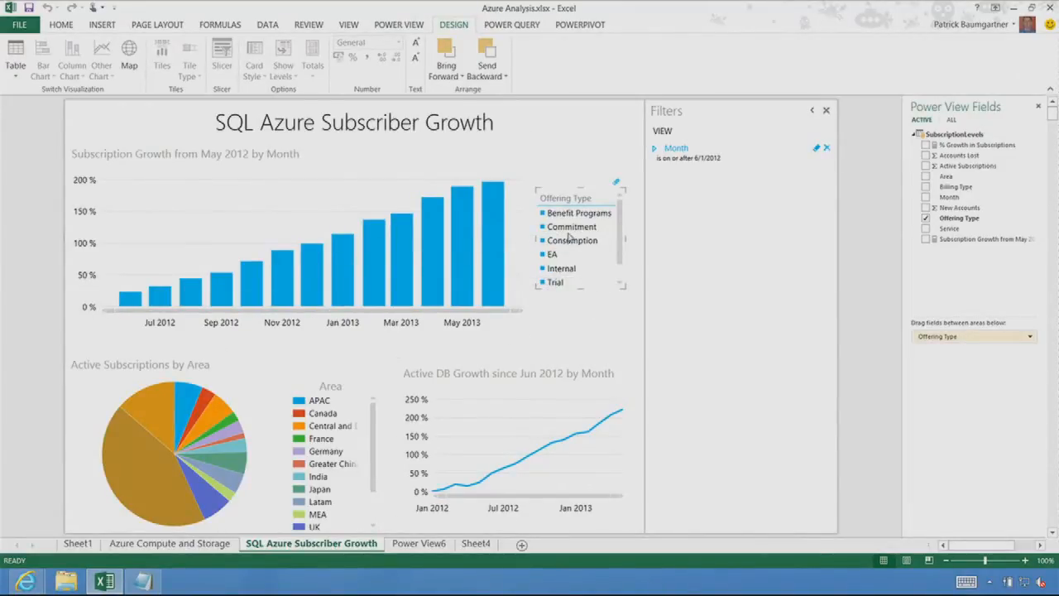
pyautogui.click(553, 254)
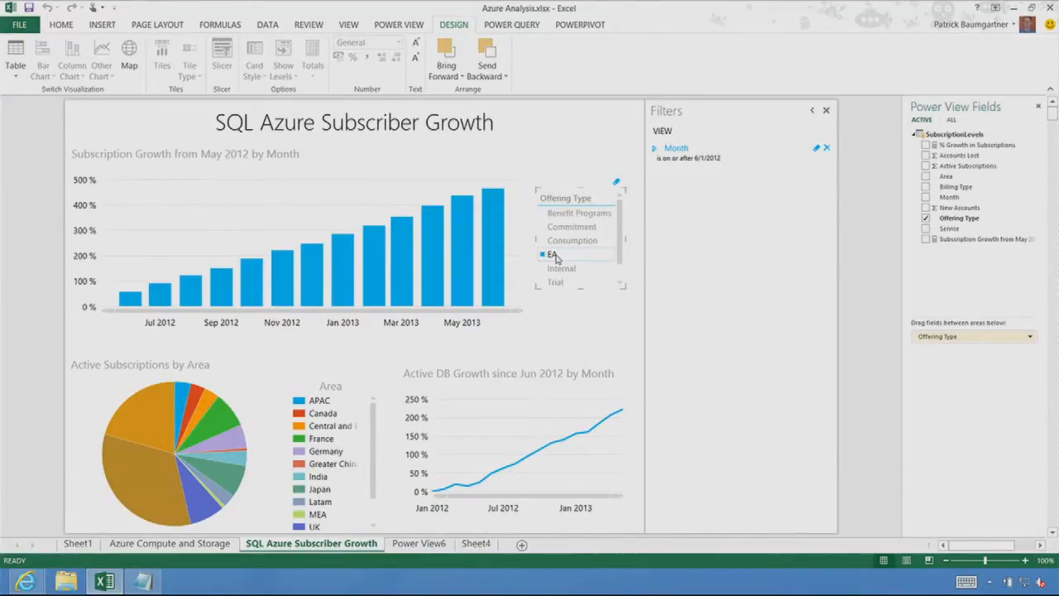
# - View the workbook's Save As places, then switch to the Power BI browser window
pyautogui.click(19, 24)
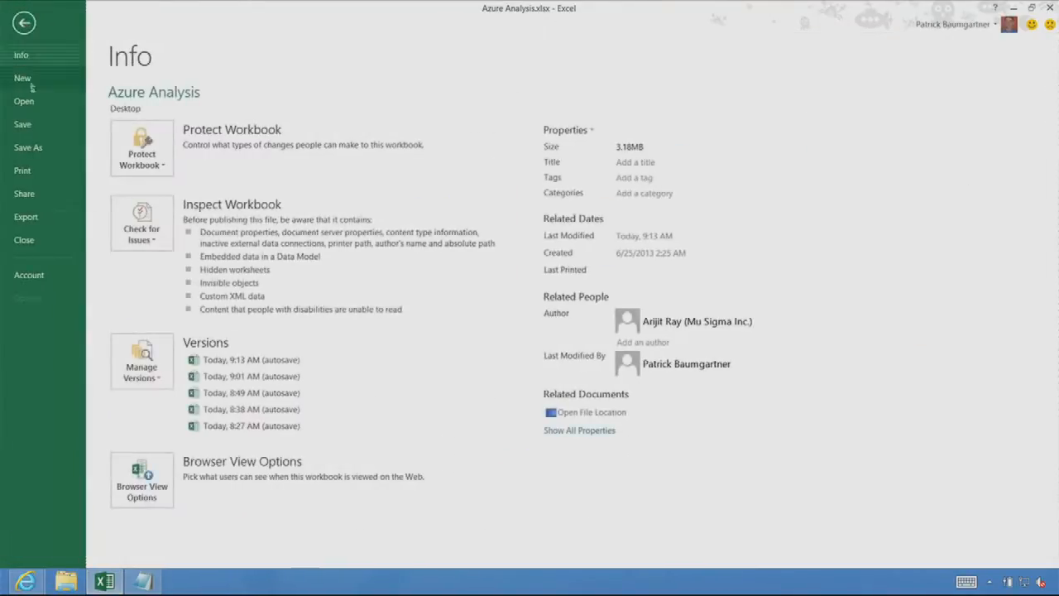
pyautogui.click(29, 147)
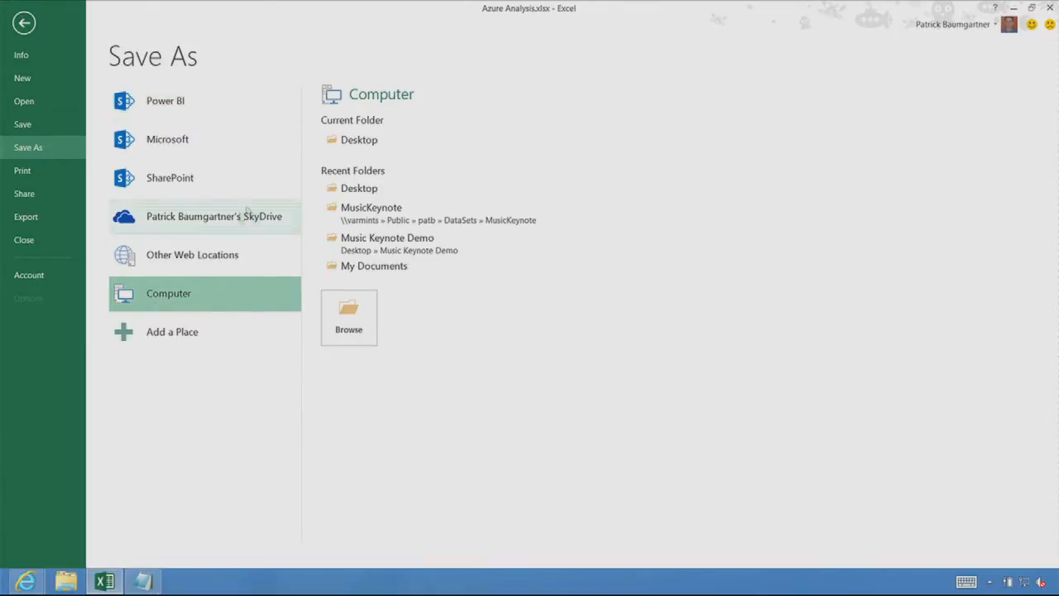
pyautogui.click(24, 581)
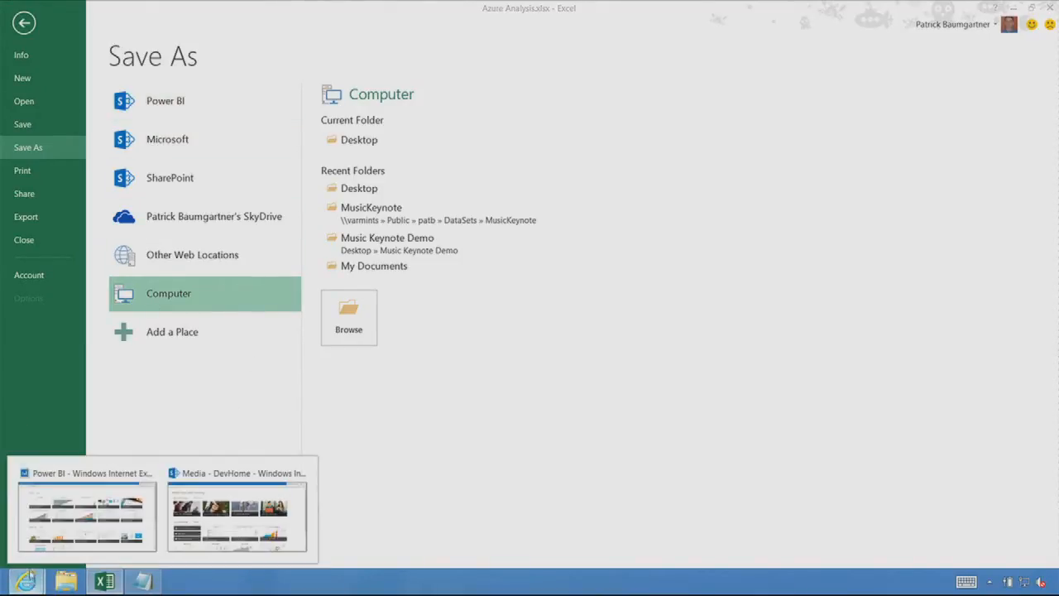
pyautogui.click(53, 505)
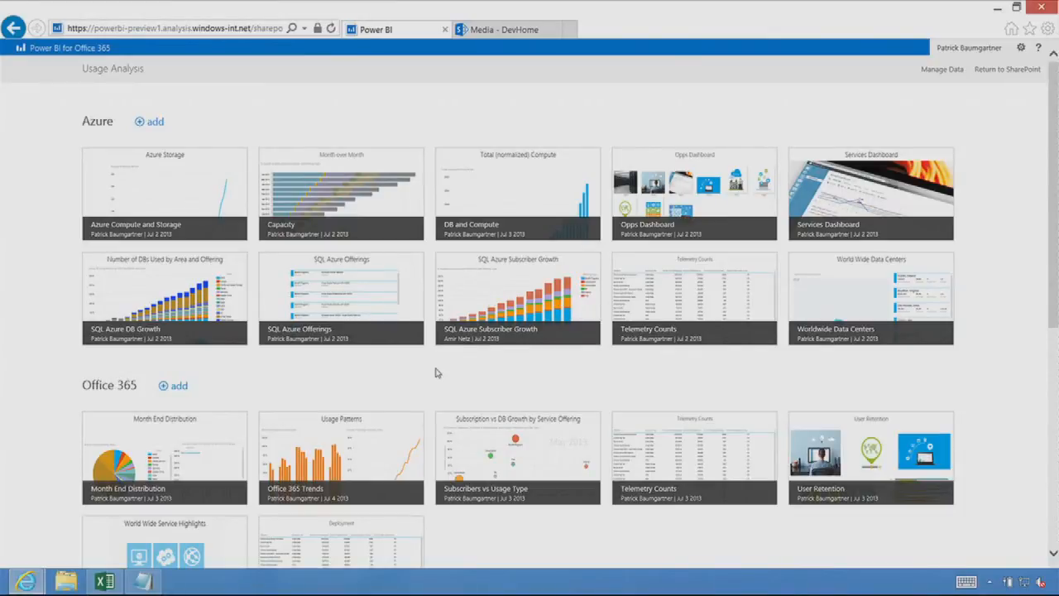
# - Open the DB and Compute workbook from the Azure gallery section
pyautogui.click(515, 177)
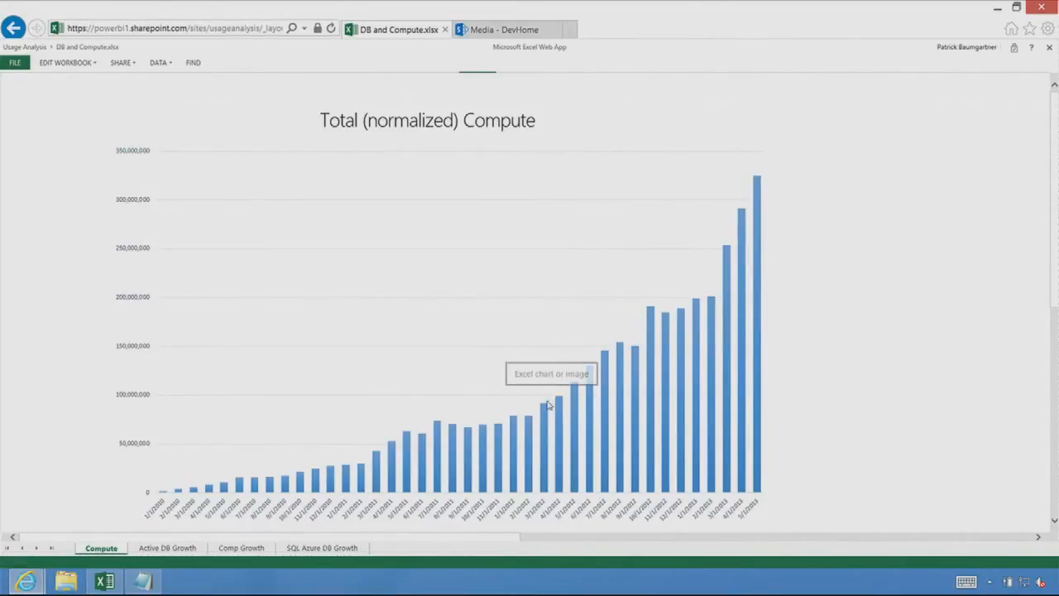
# - Filter Active DB Growth to 5/1/2012–1/1/2013 in the Month slicer, then go back to Power BI
pyautogui.click(167, 547)
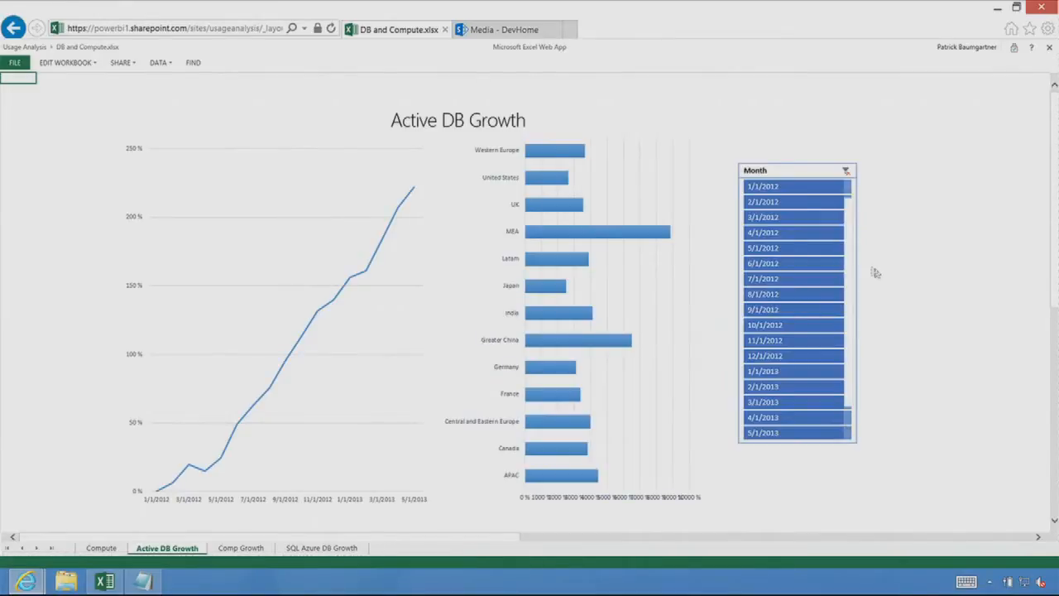
pyautogui.moveTo(810, 247); pyautogui.dragTo(816, 358)
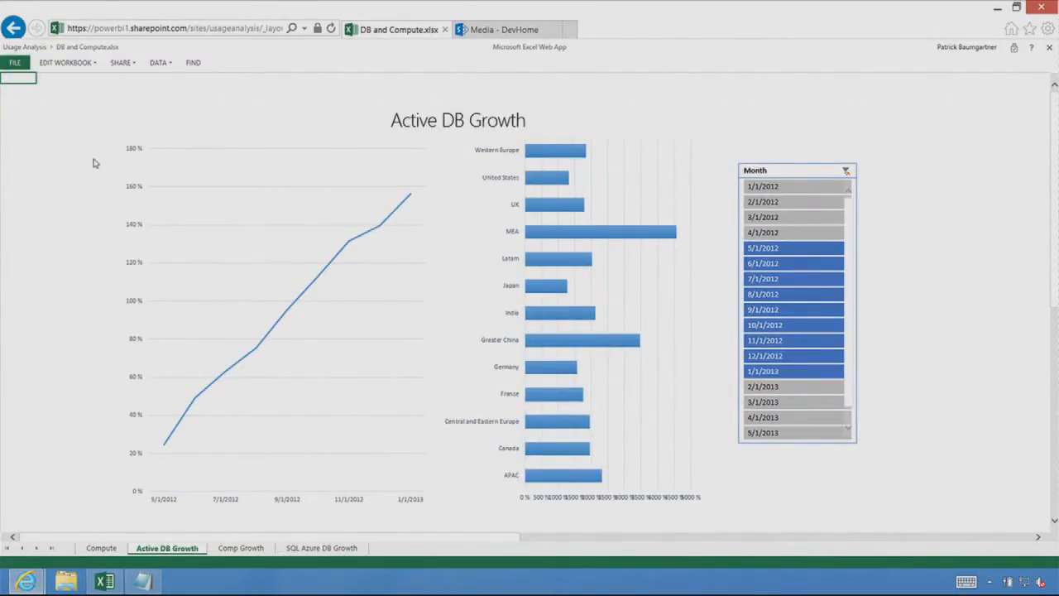
pyautogui.click(13, 29)
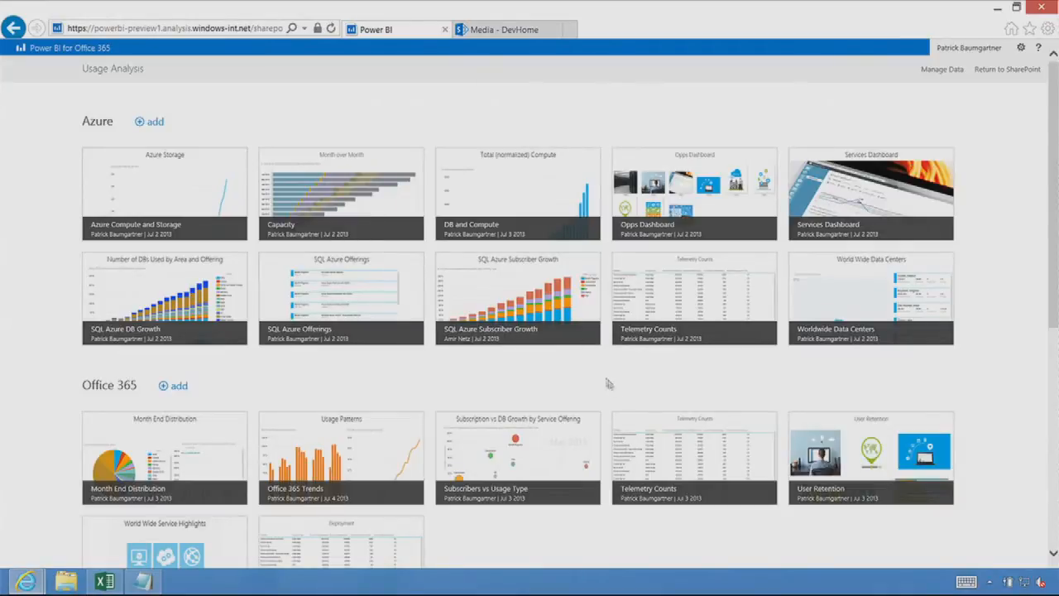
# - Add the SQL Azure Subscriber Growth report to mobile favorites from its tile options
pyautogui.click(589, 339)
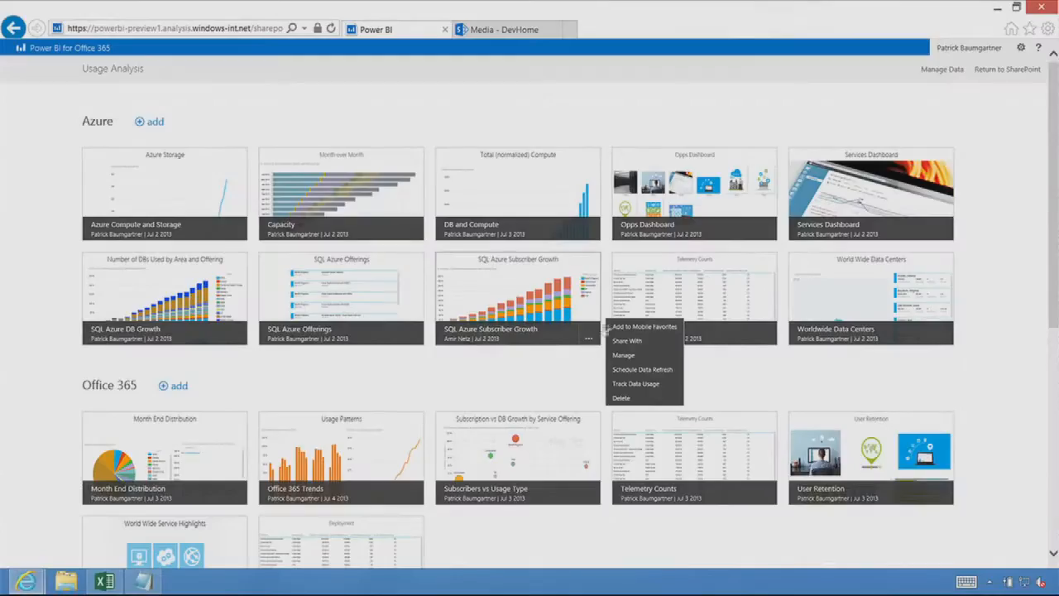
pyautogui.click(662, 328)
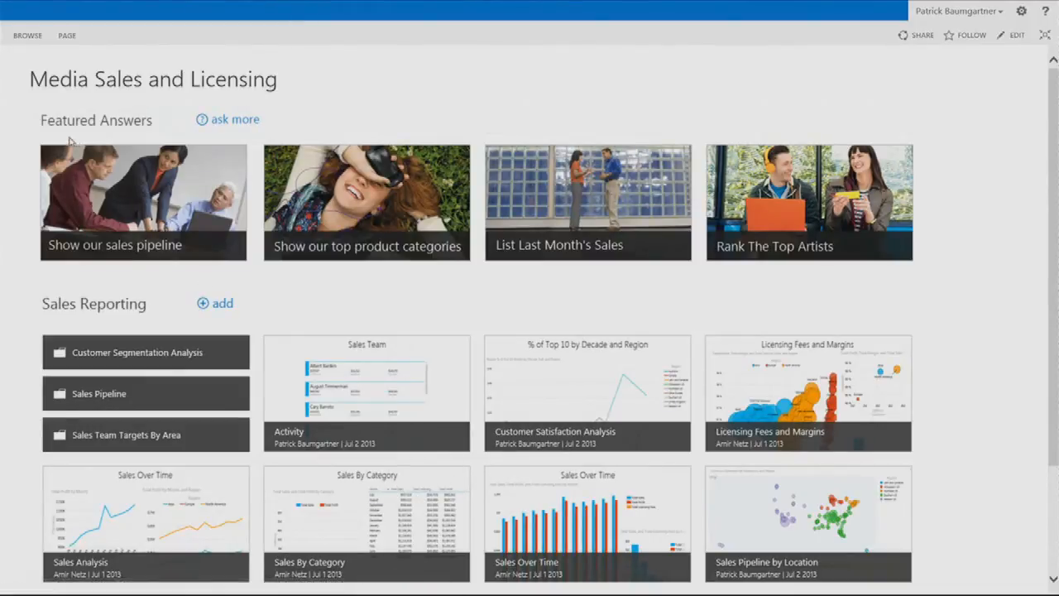
# - Open the 'Show our sales pipeline' featured answer in Q&A
pyautogui.click(117, 210)
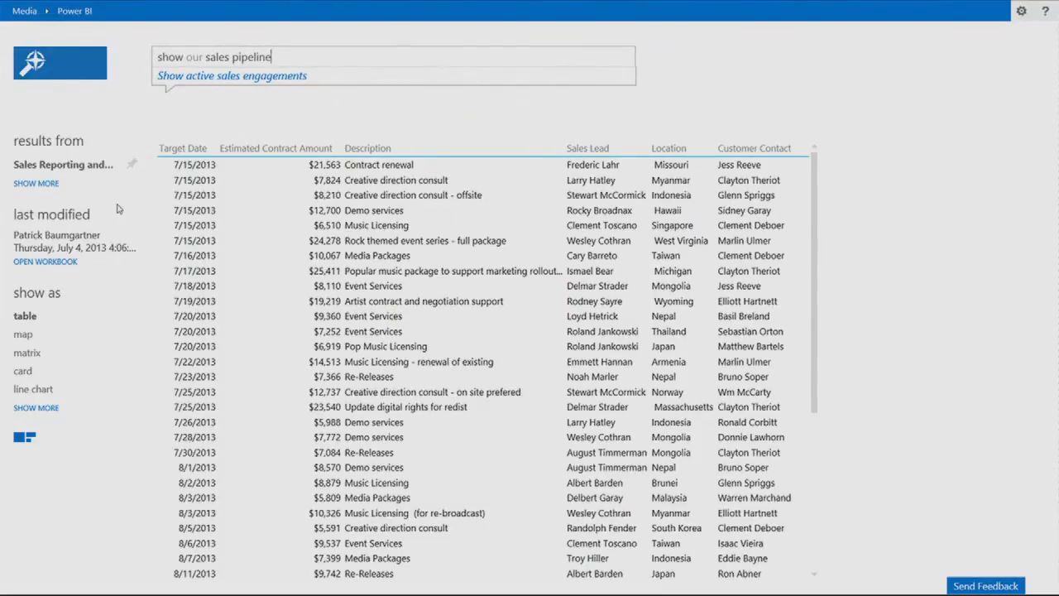
pyautogui.write(' wi')
pyautogui.write('th opp siz')
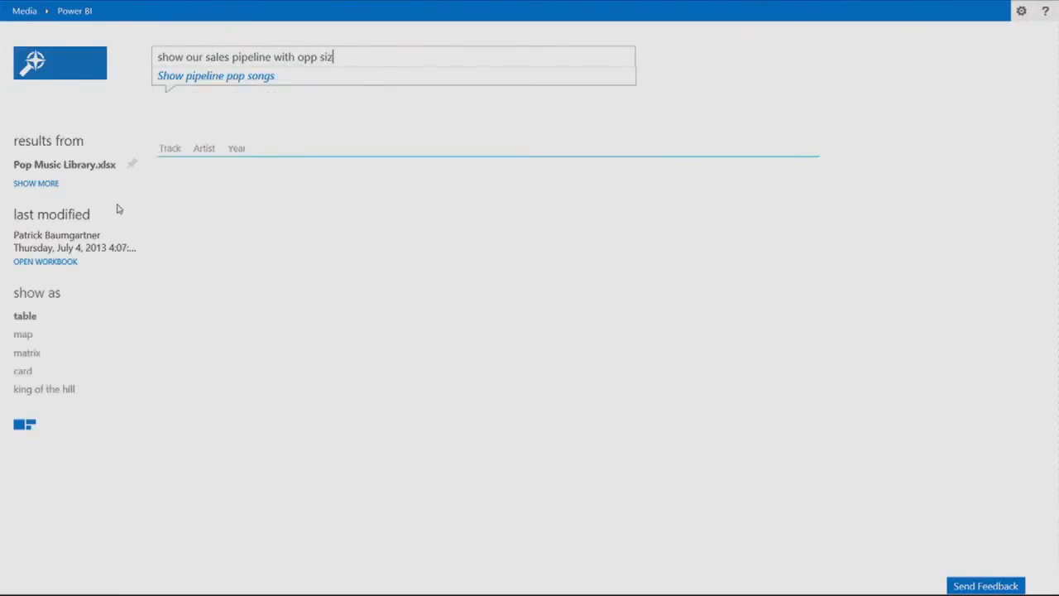
pyautogui.write('e great')
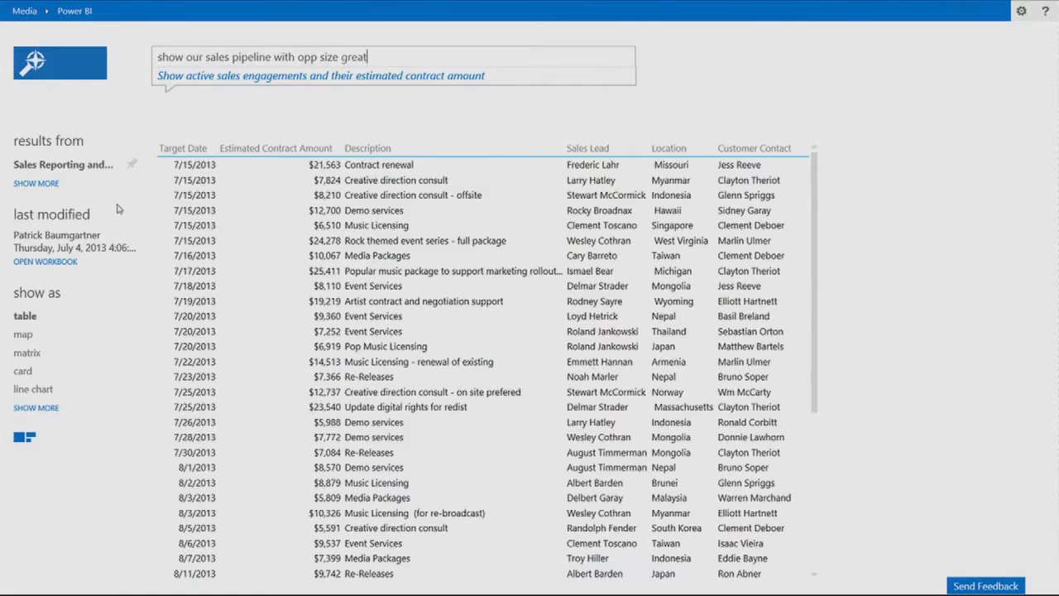
pyautogui.write('er than 200')
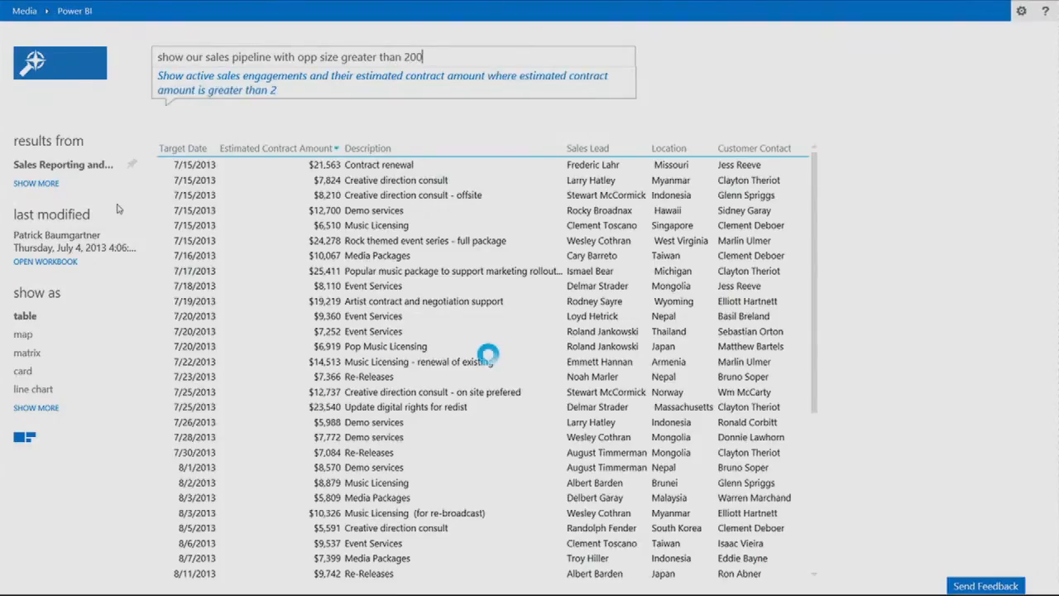
pyautogui.write('00')
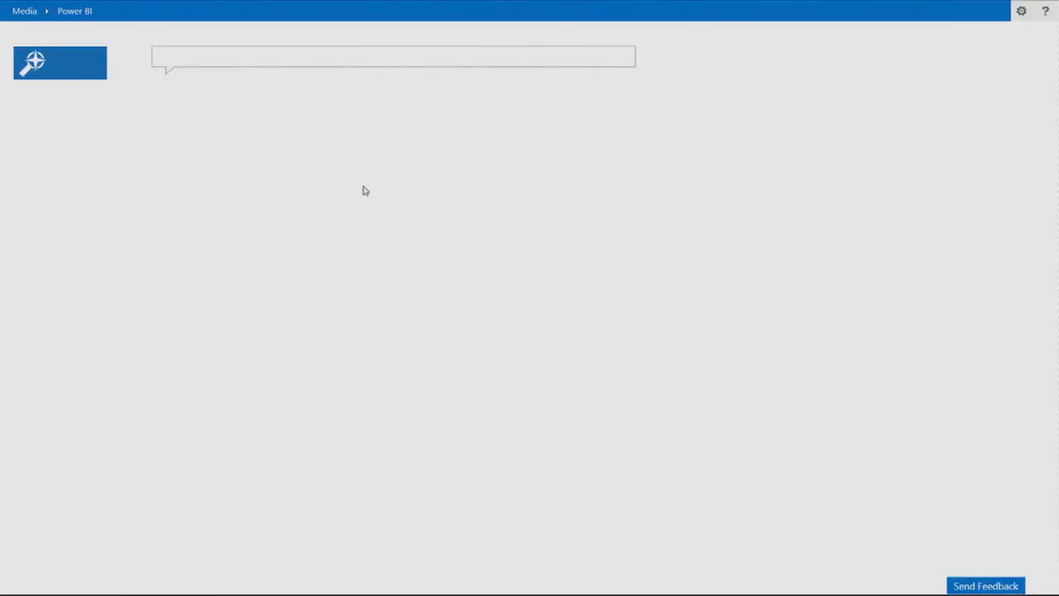
pyautogui.write('top rock ')
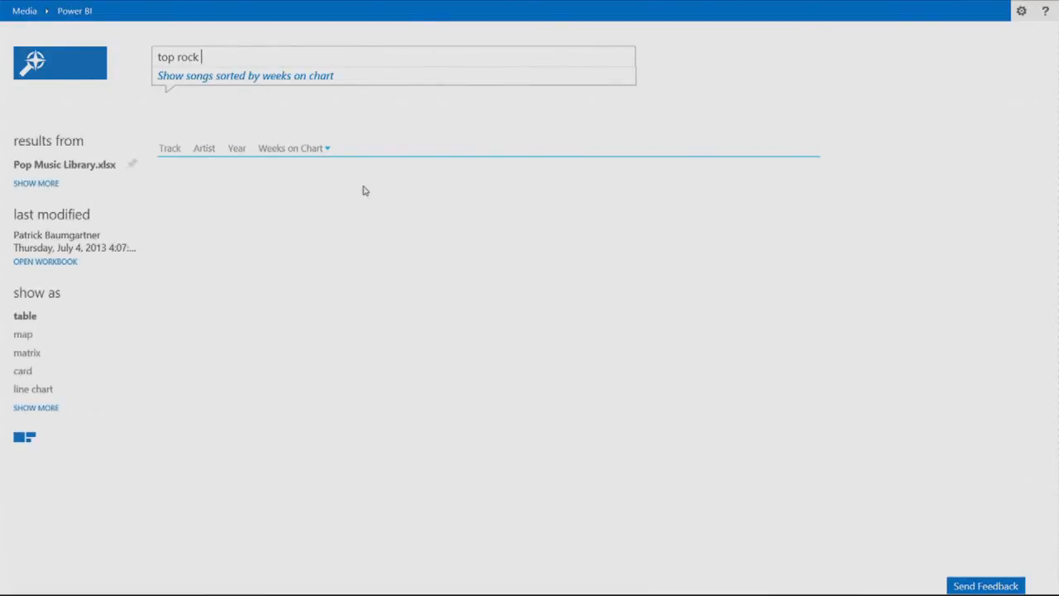
pyautogui.write('classics')
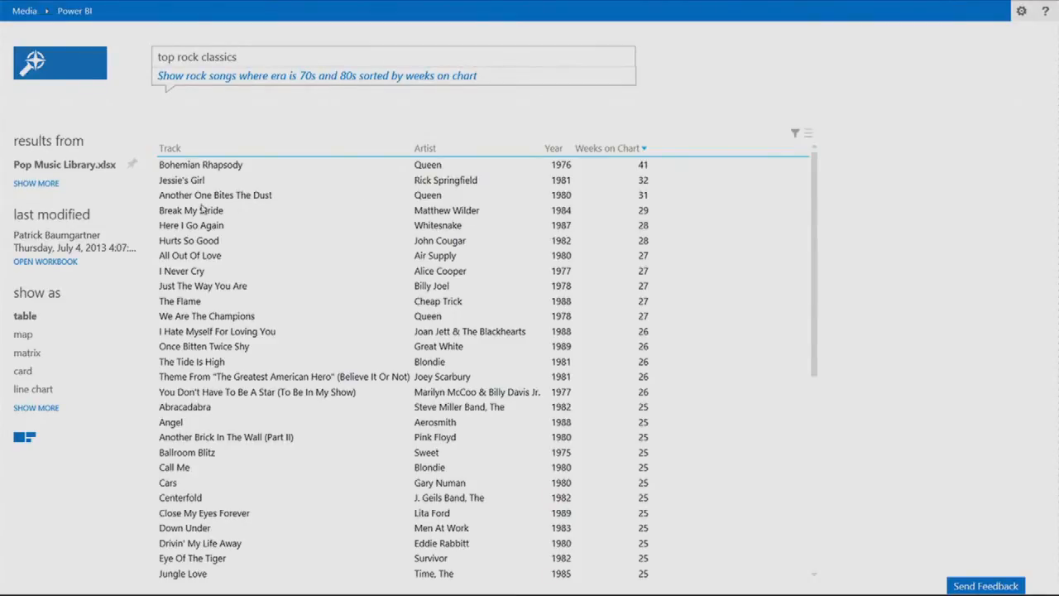
pyautogui.moveTo(488, 207)
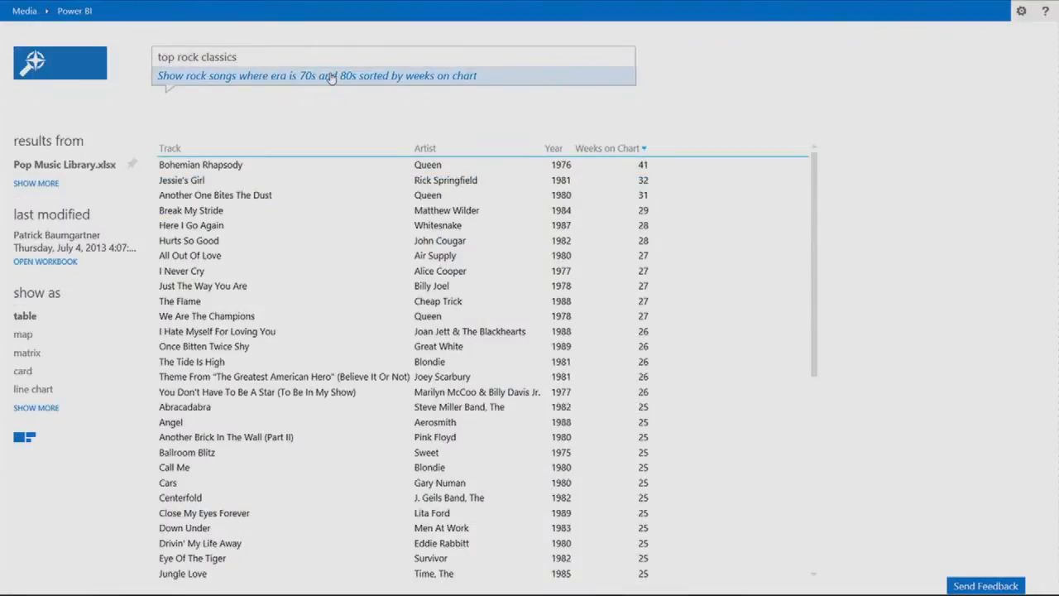
# - Accept the 70s and 80s rock songs question and sort it by weeks at number 1
pyautogui.click(331, 72)
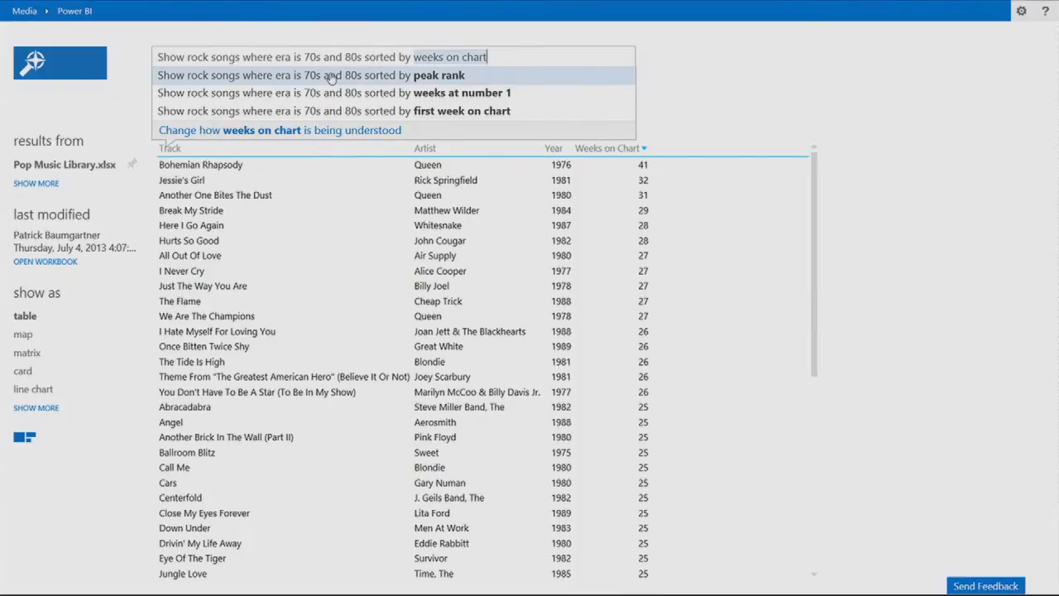
pyautogui.press('Down')
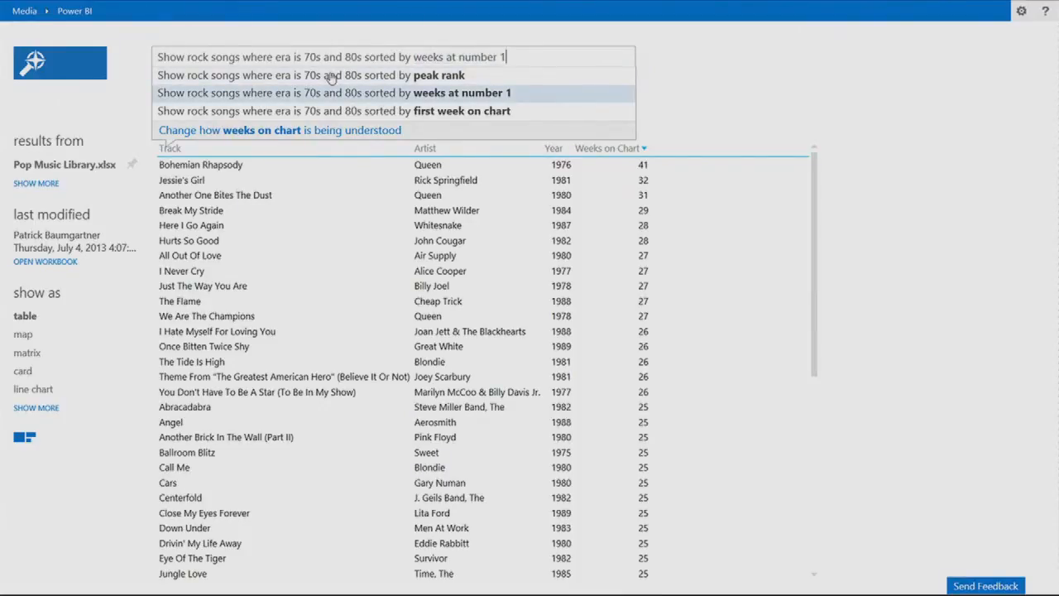
pyautogui.press('Return')
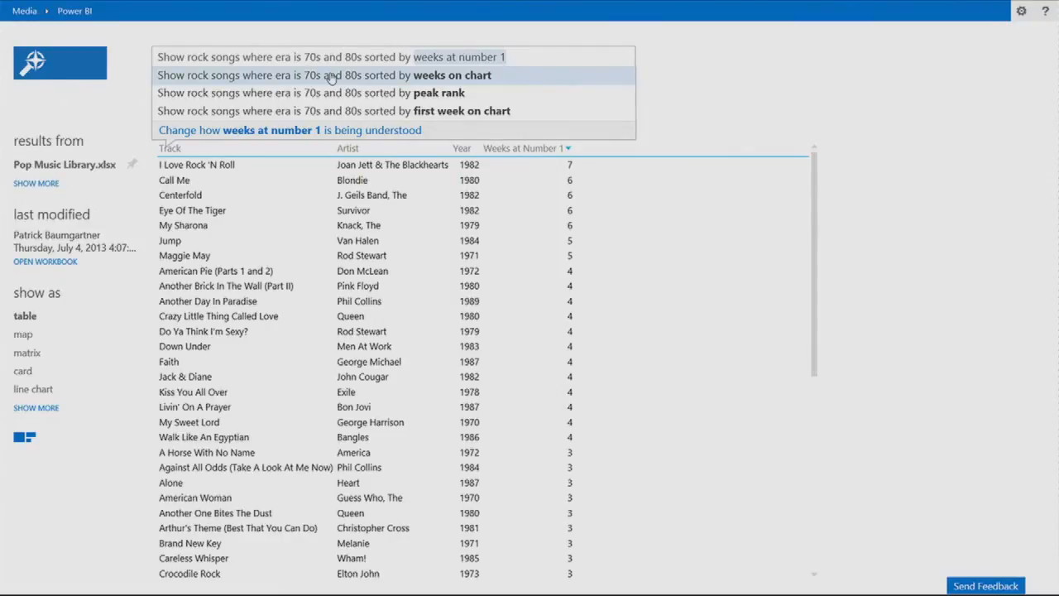
# - Change the question's genre from rock to Pop to list 70s and 80s Pop songs
pyautogui.hotkey('ctrl', 'Left')
pyautogui.hotkey('ctrl', 'Left')
pyautogui.hotkey('ctrl', 'Left')
pyautogui.hotkey('ctrl', 'Left')
pyautogui.hotkey('ctrl', 'Left')
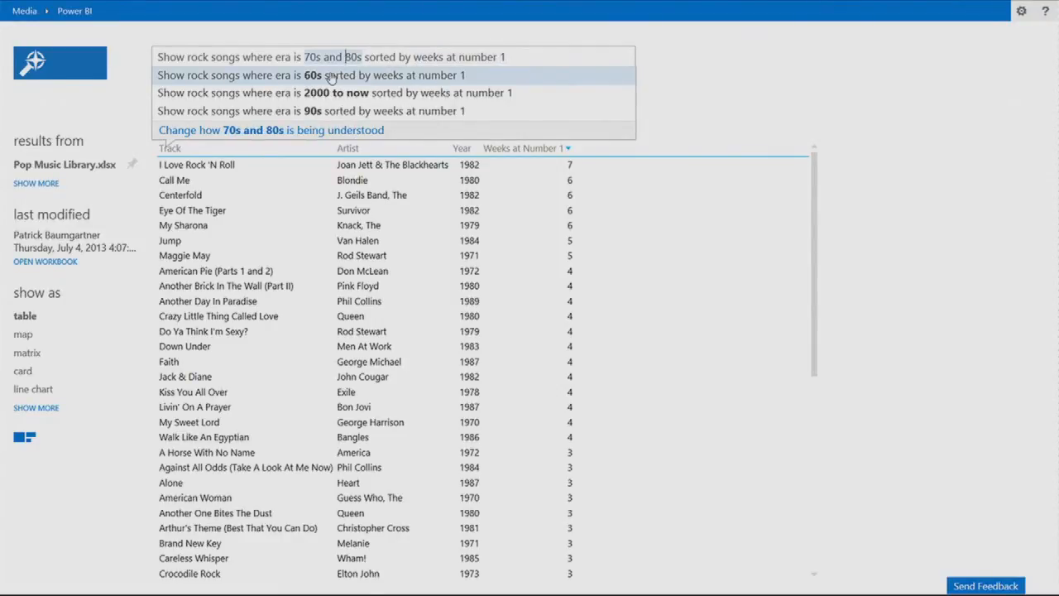
pyautogui.hotkey('ctrl', 'Left')
pyautogui.hotkey('ctrl', 'Left')
pyautogui.hotkey('ctrl', 'Left')
pyautogui.hotkey('ctrl', 'Left')
pyautogui.hotkey('ctrl', 'Left')
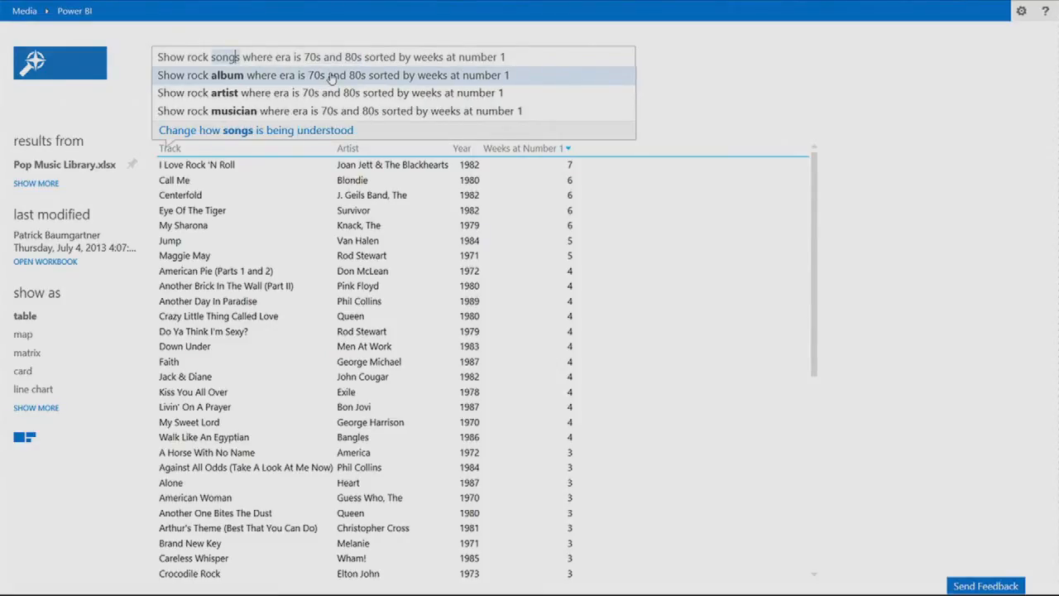
pyautogui.hotkey('ctrl', 'Left')
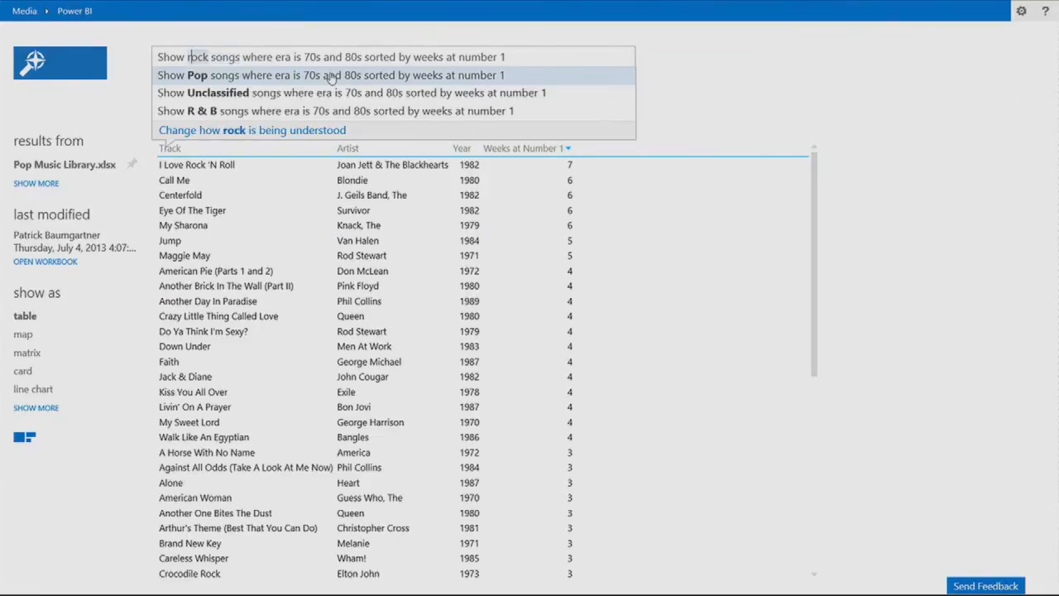
pyautogui.press('Down')
pyautogui.press('Down')
pyautogui.press('Up')
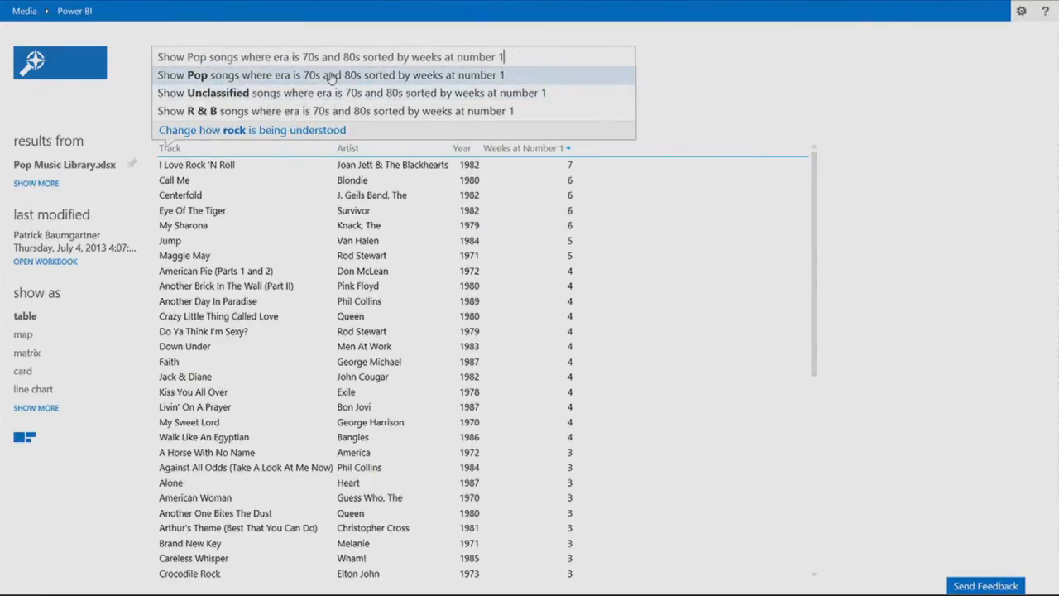
pyautogui.press('Return')
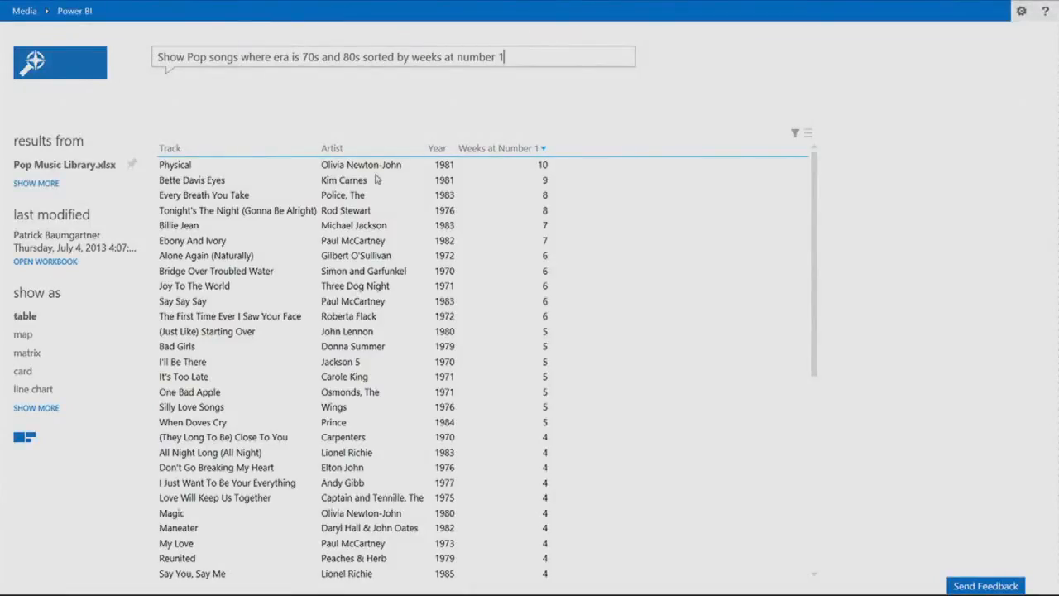
# - Clear the question and rework the 'songs about true love' query toward songs about Bill Gates
pyautogui.hotkey('ctrl', 'a')
pyautogui.press('BackSpace')
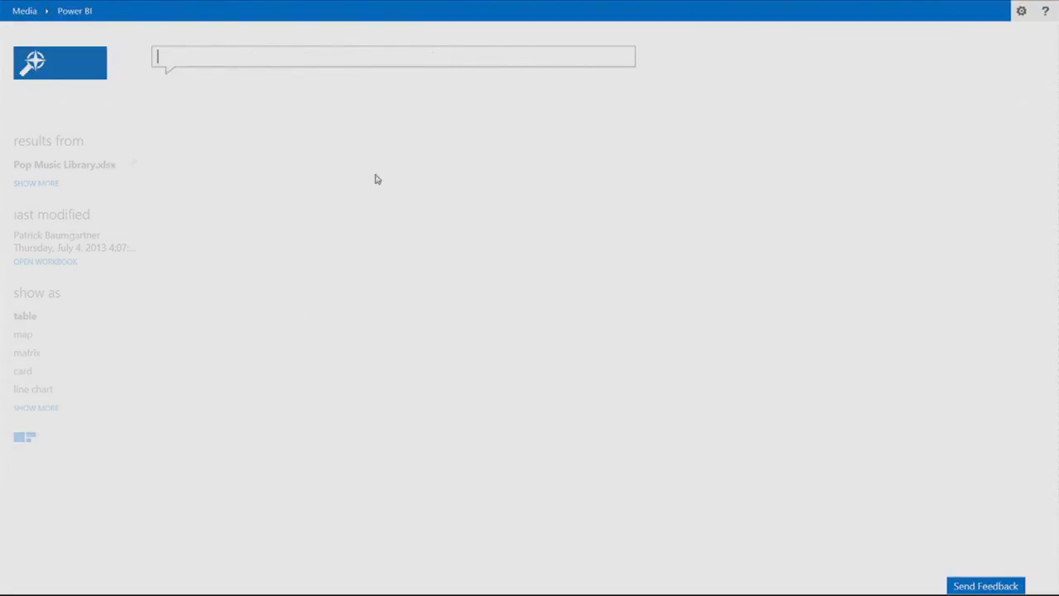
pyautogui.write('song')
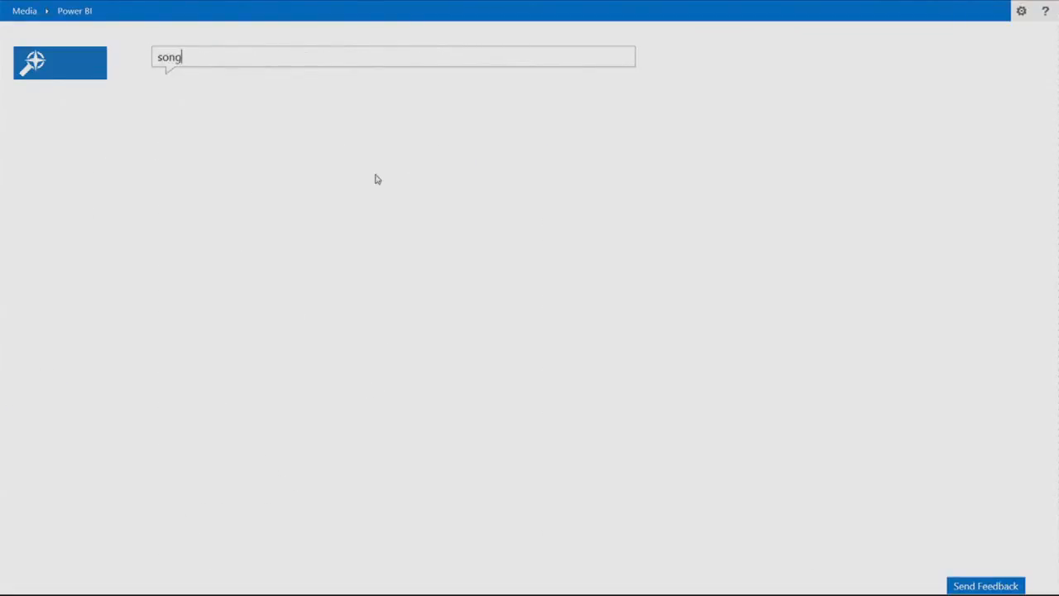
pyautogui.write('s about tr')
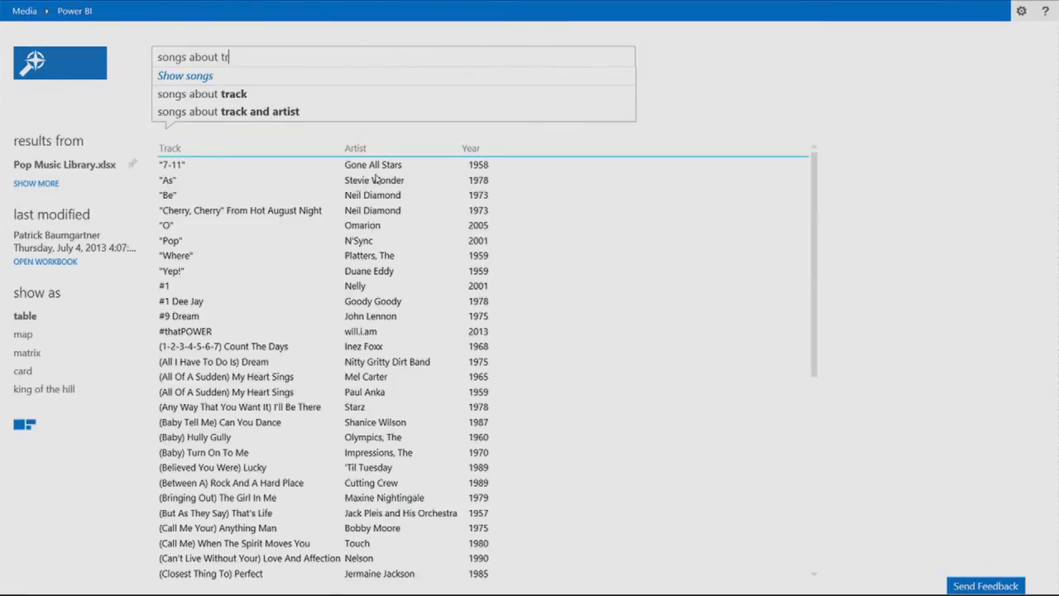
pyautogui.write('ue love')
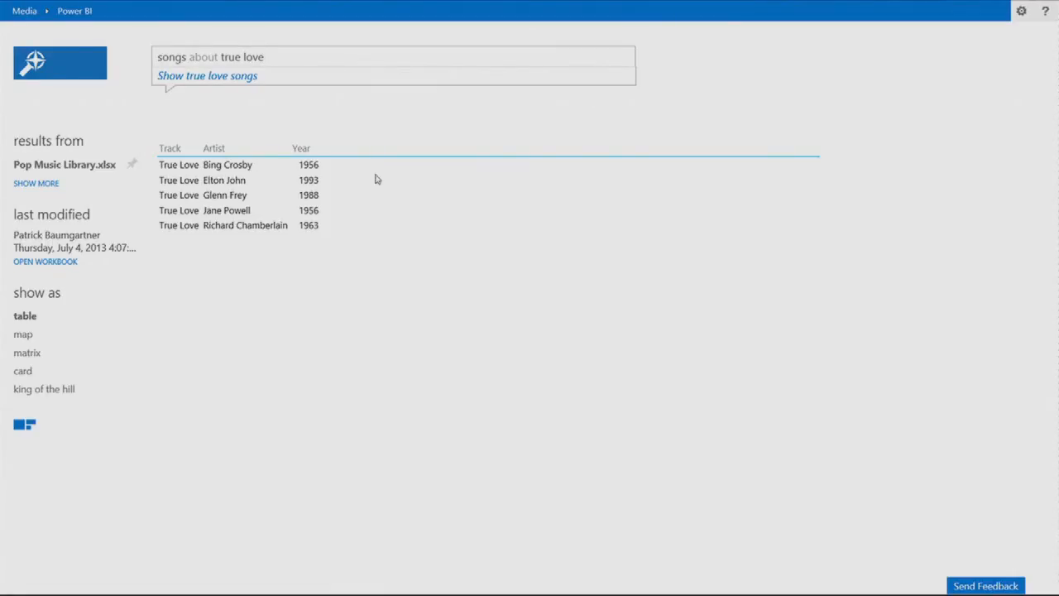
pyautogui.press('BackSpace')
pyautogui.press('BackSpace')
pyautogui.press('BackSpace')
pyautogui.press('BackSpace')
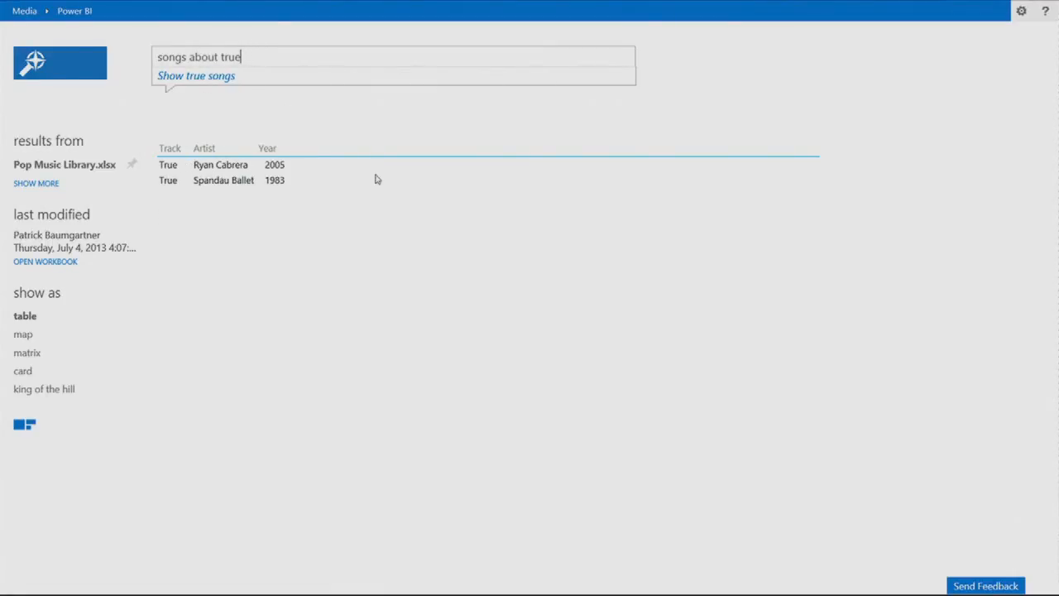
pyautogui.press('BackSpace')
pyautogui.press('BackSpace')
pyautogui.press('BackSpace')
pyautogui.press('BackSpace')
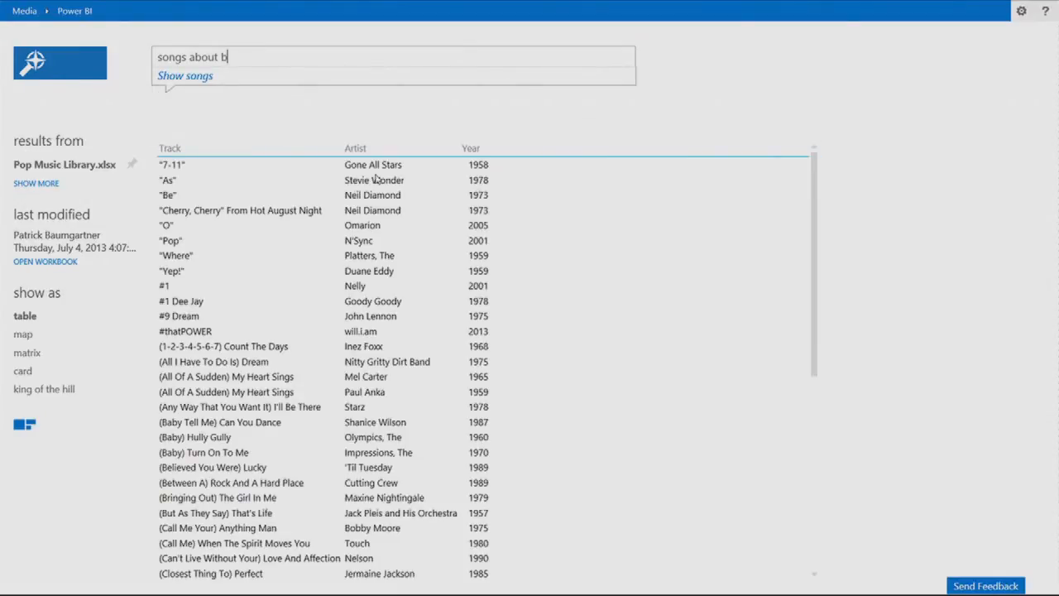
pyautogui.write('bill ')
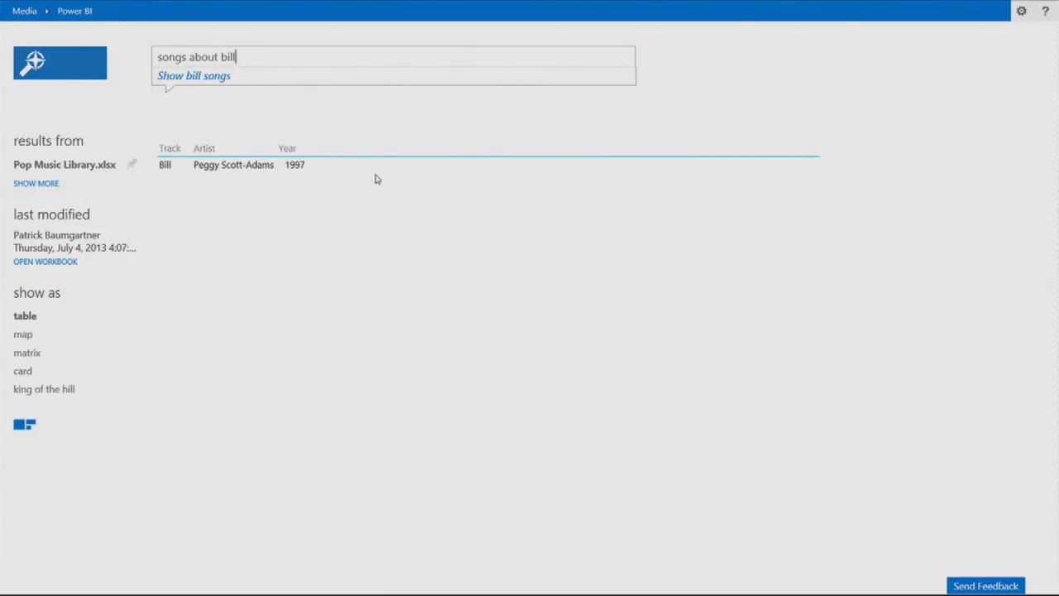
pyautogui.write('gates')
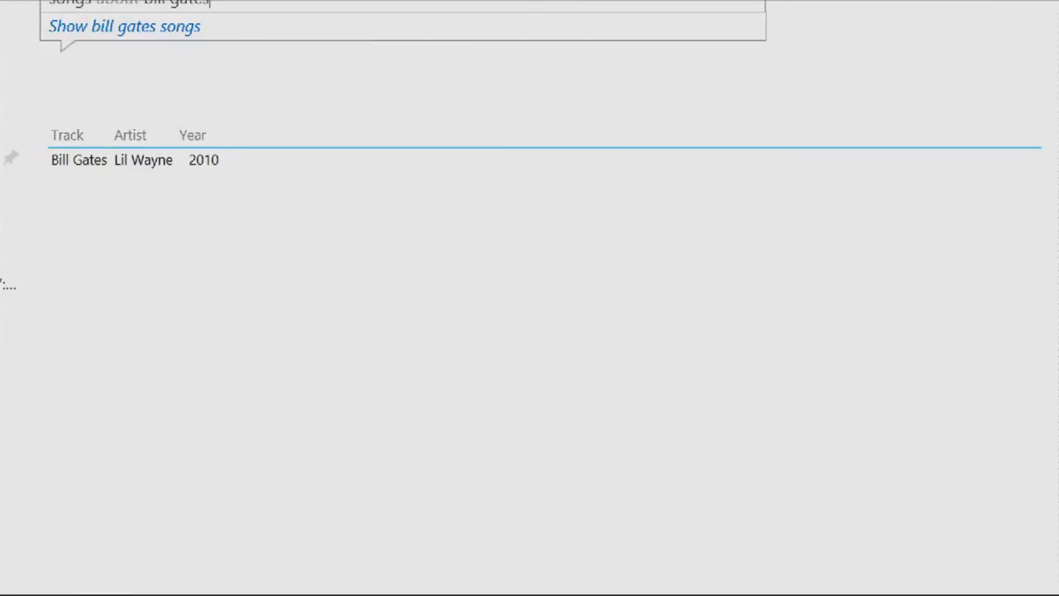
# - Clear the question box to ask 'number of songs by year'
pyautogui.press('Escape')
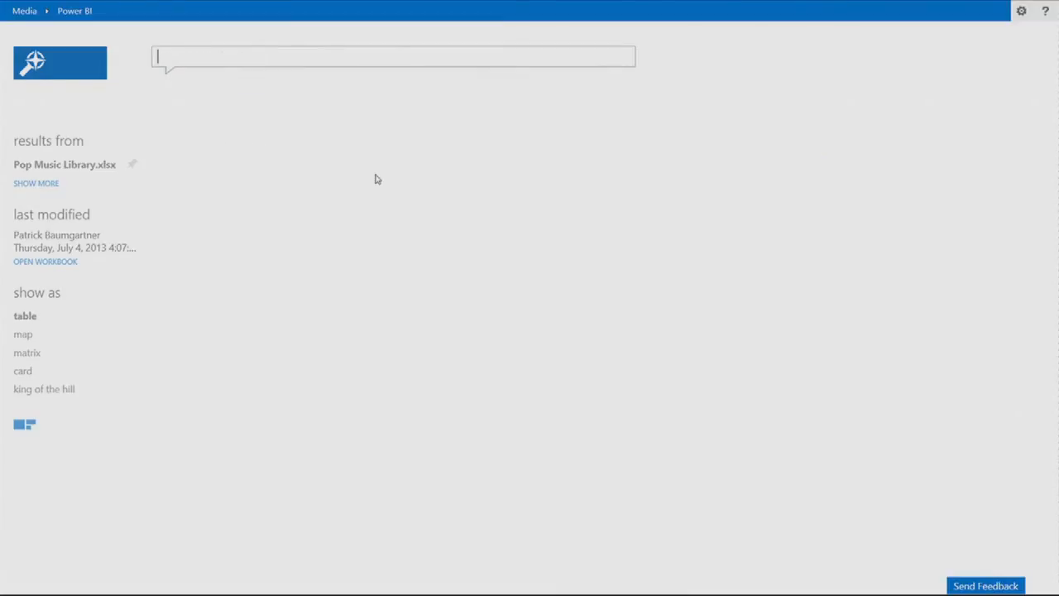
pyautogui.write('numb')
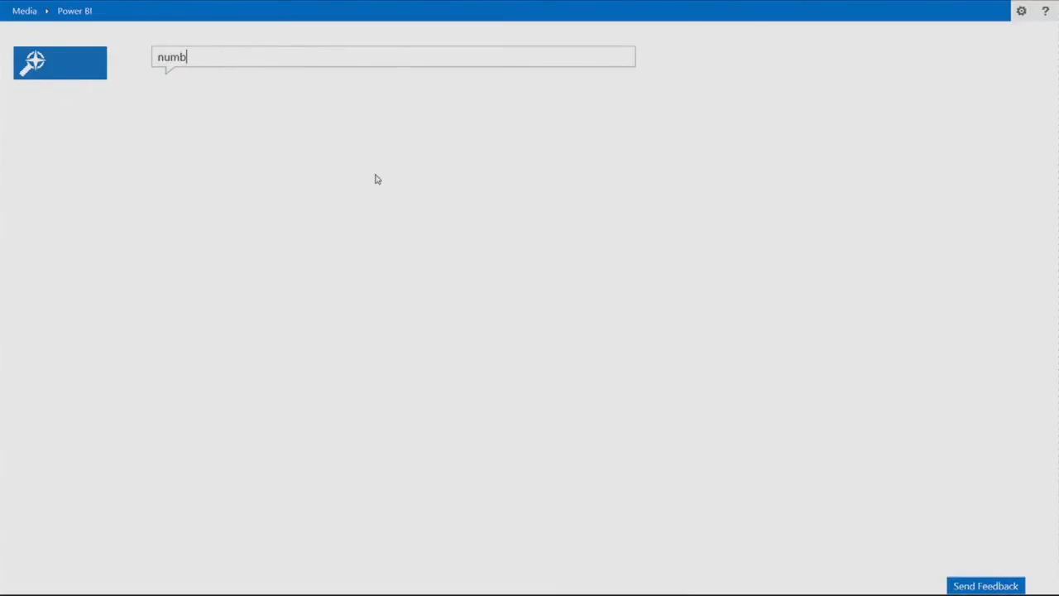
pyautogui.write('er of songs')
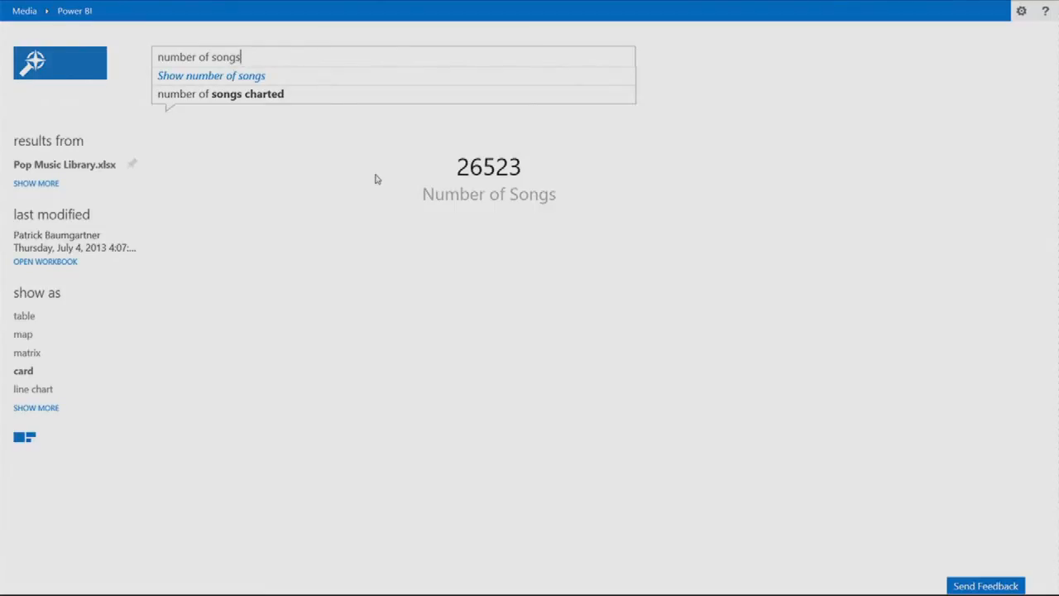
pyautogui.write(' by y')
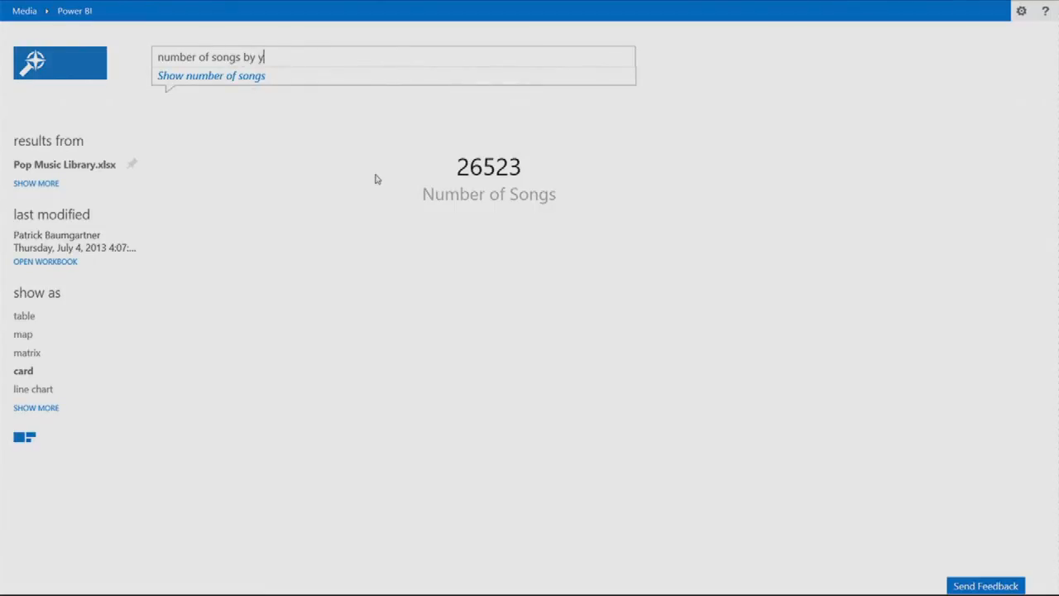
pyautogui.write('ear')
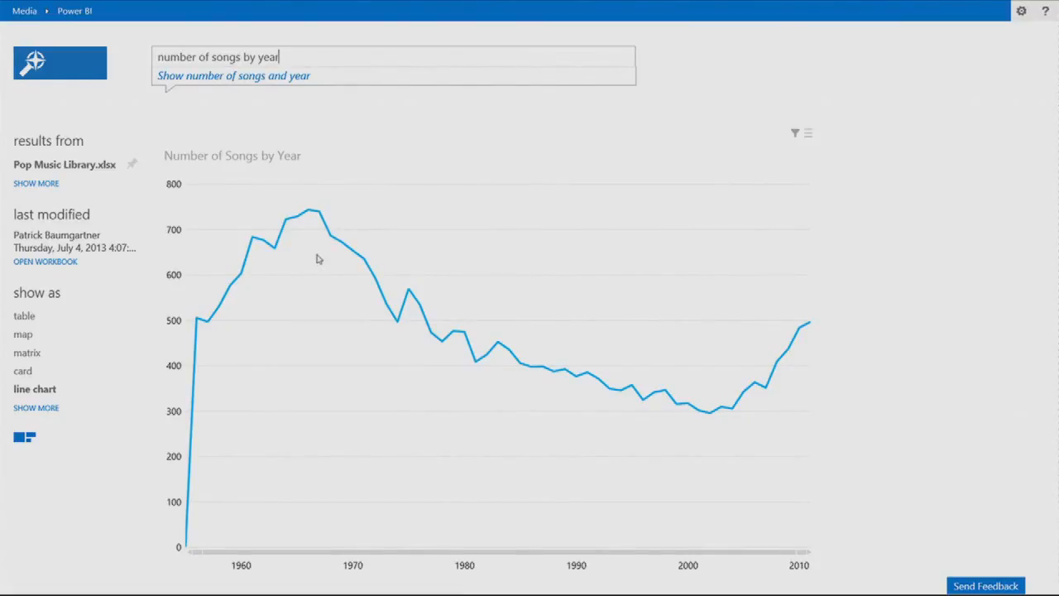
pyautogui.moveTo(723, 413)
pyautogui.moveTo(495, 552)
pyautogui.write('by g')
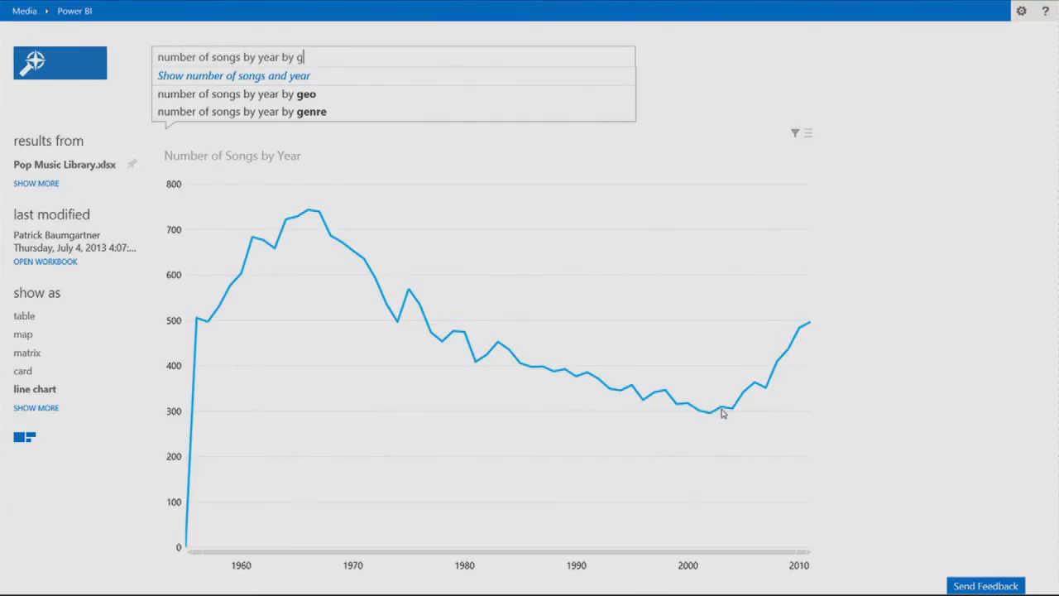
pyautogui.write('enre')
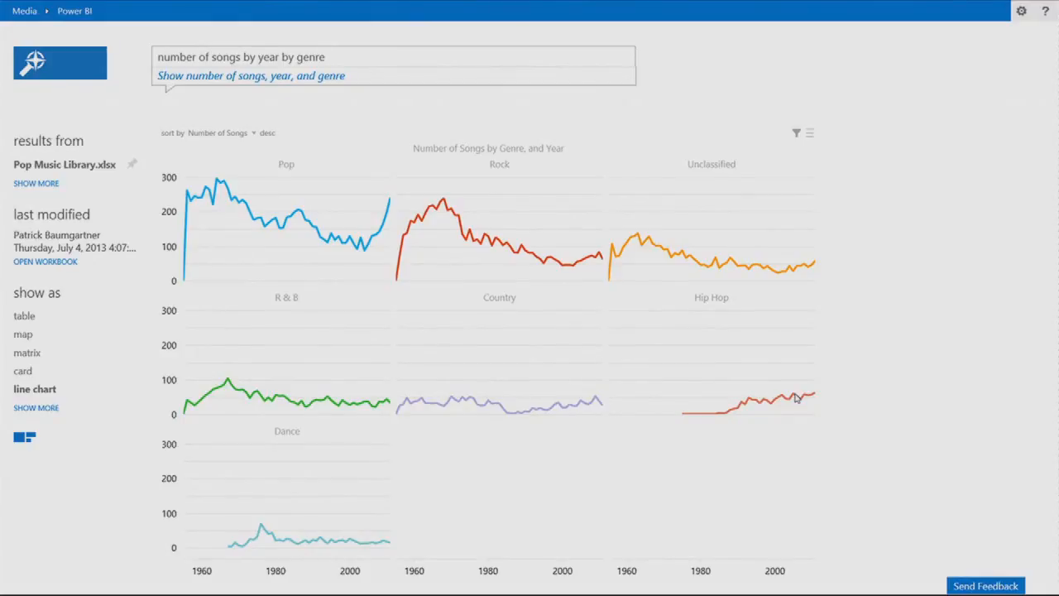
# - Replace the genre question with 'best song', then trim 'song' to ask about artists
pyautogui.hotkey('ctrl', 'a')
pyautogui.press('BackSpace')
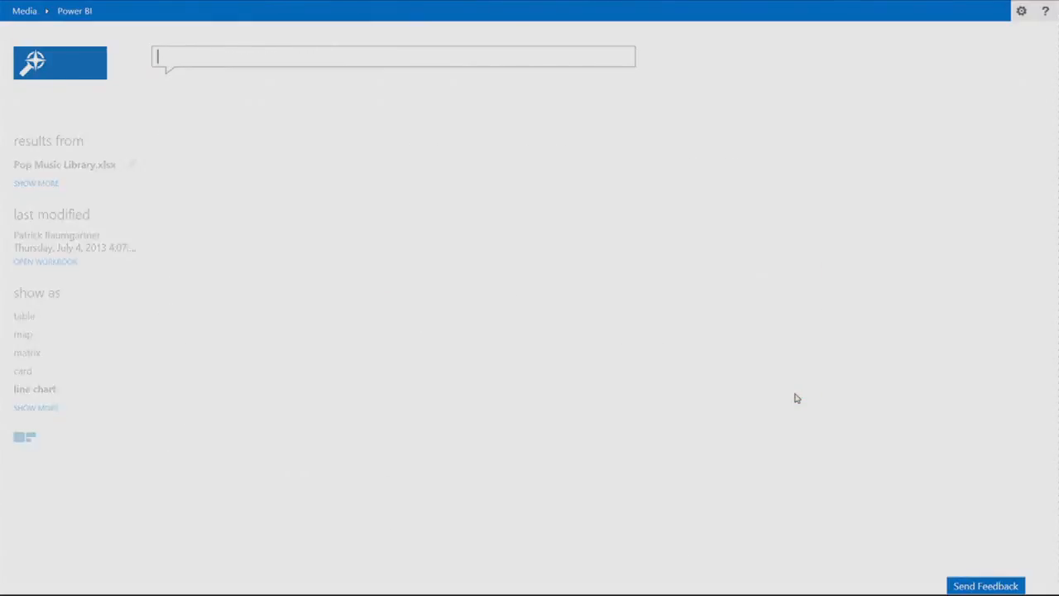
pyautogui.write('best so')
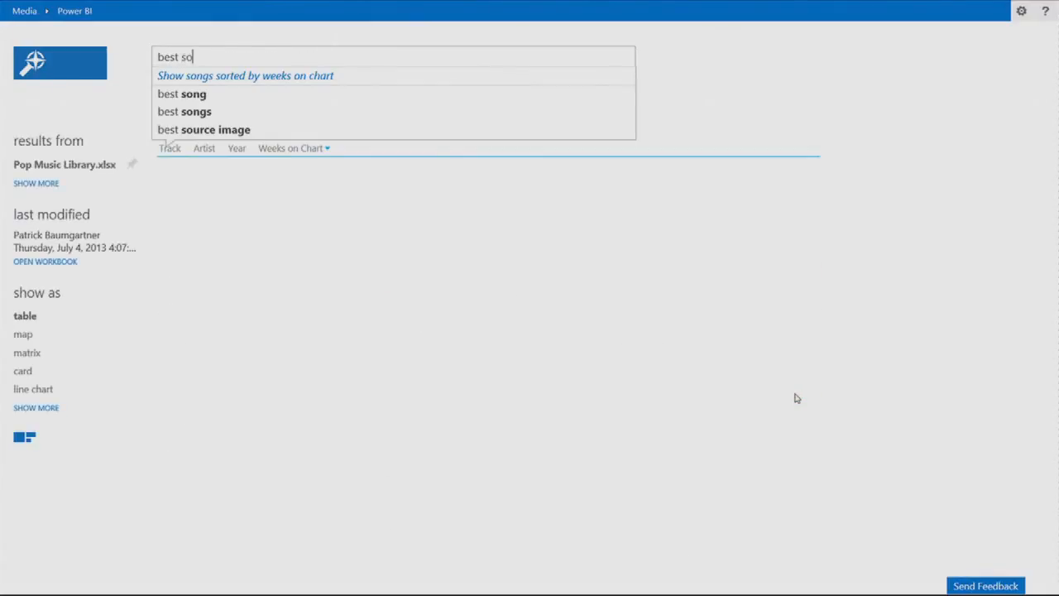
pyautogui.write('ng')
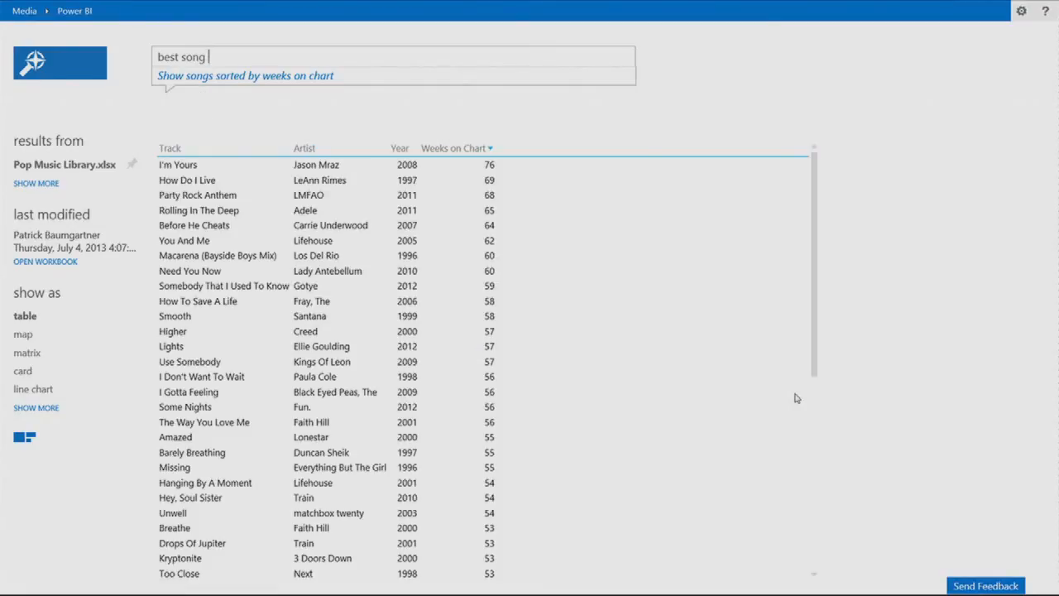
pyautogui.moveTo(359, 211)
pyautogui.press('BackSpace')
pyautogui.press('BackSpace')
pyautogui.press('BackSpace')
pyautogui.press('BackSpace')
pyautogui.write('ar')
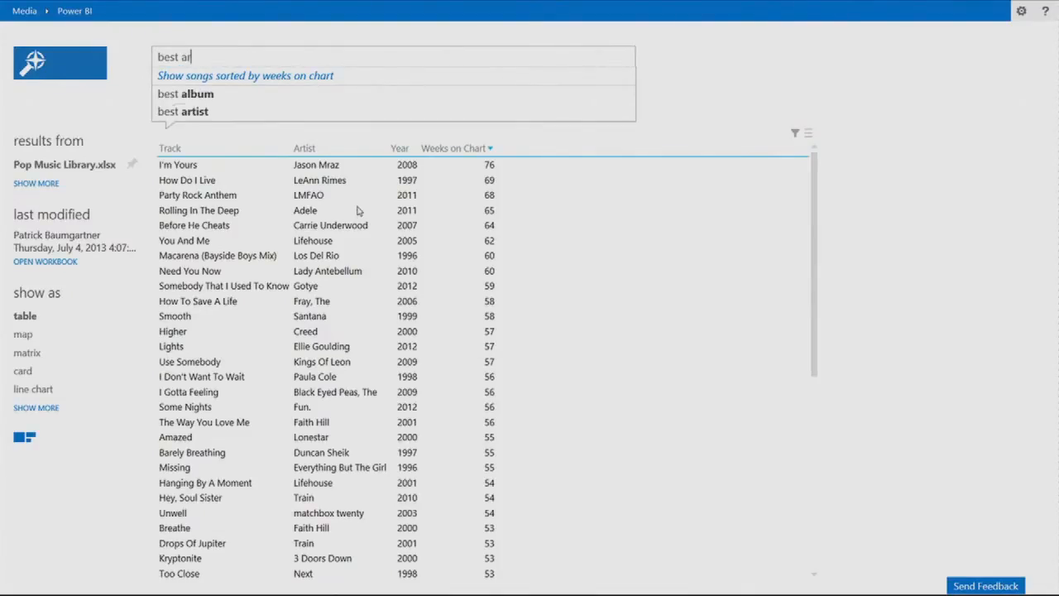
pyautogui.write('tist')
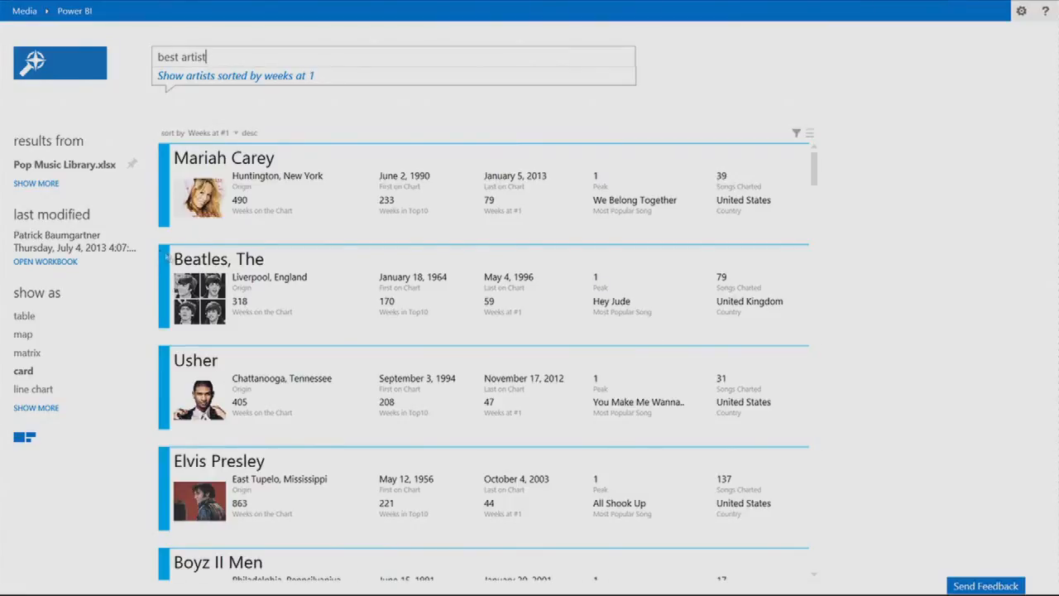
# - Show the 'best artist' results as a table and reveal more display options
pyautogui.click(25, 316)
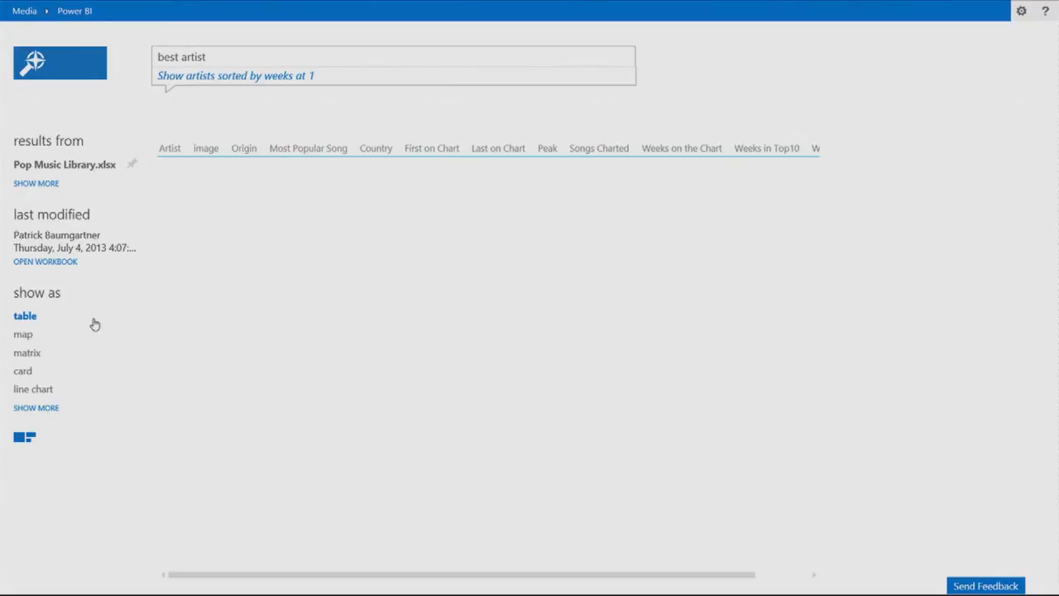
pyautogui.click(37, 408)
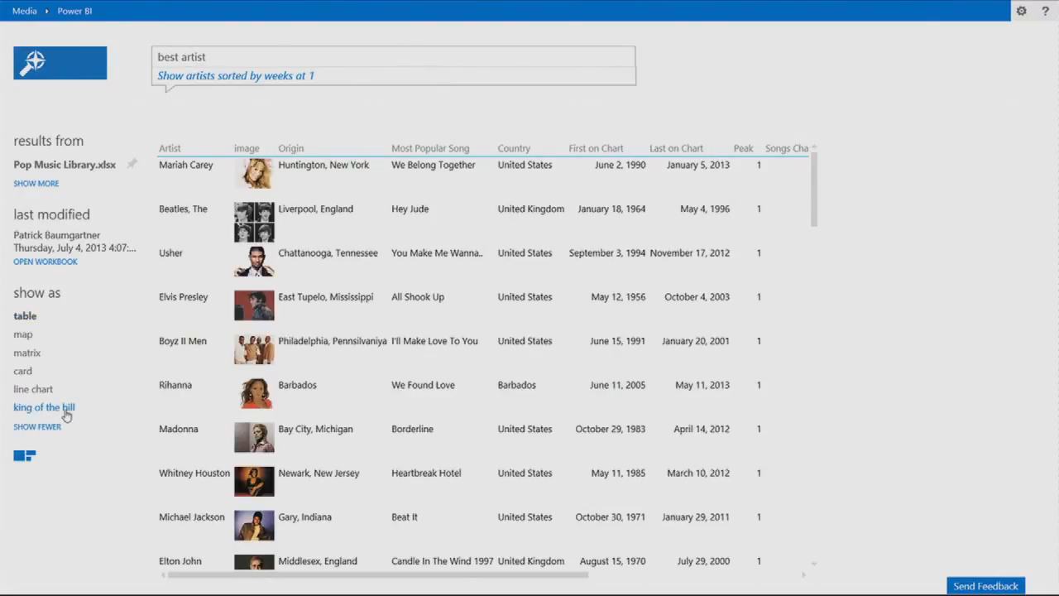
# - Switch to King of the Hill view and start the year-by-year animation from 1955
pyautogui.click(44, 407)
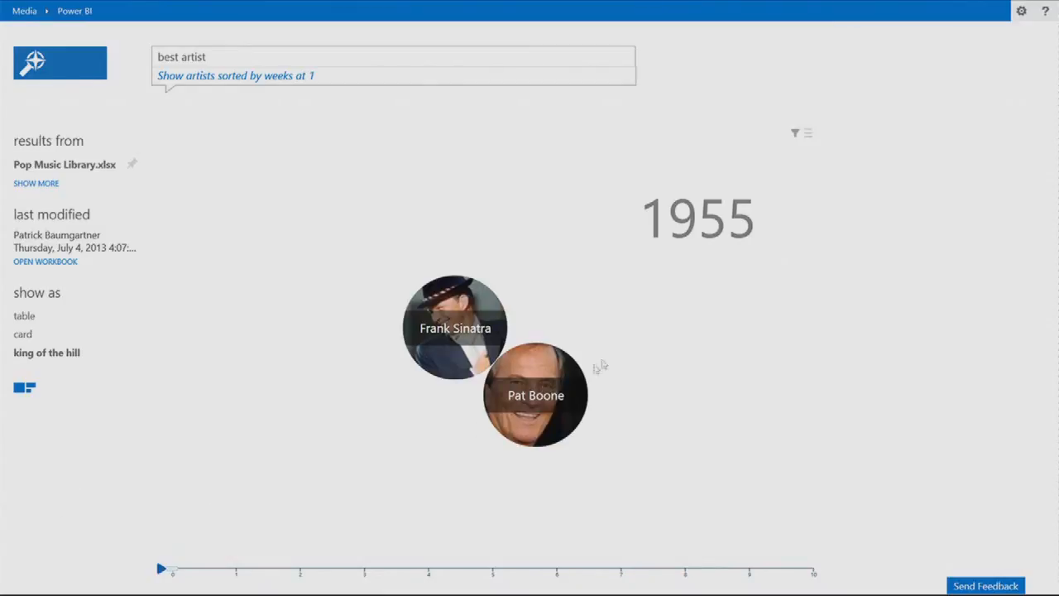
pyautogui.moveTo(375, 464)
pyautogui.click(160, 570)
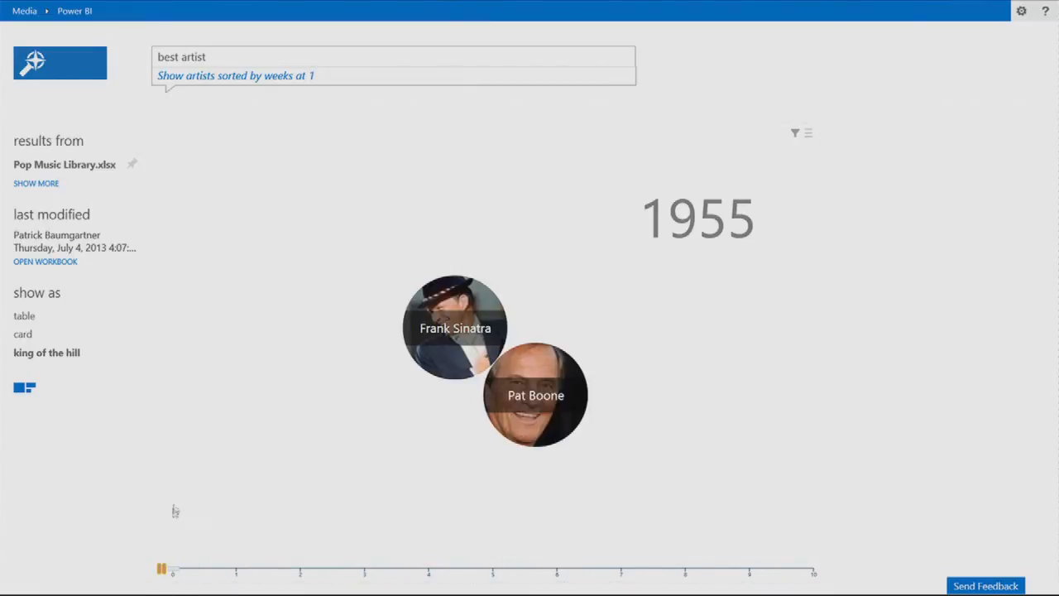